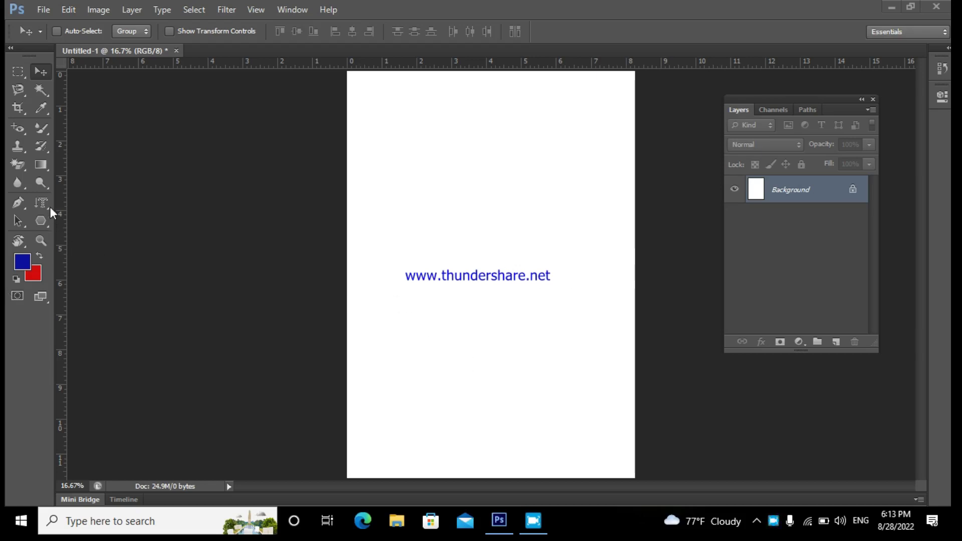
Add the word PHOTOSHOP as horizontal Impact text in the upper middle of the page.
drag(47, 203, 76, 199)
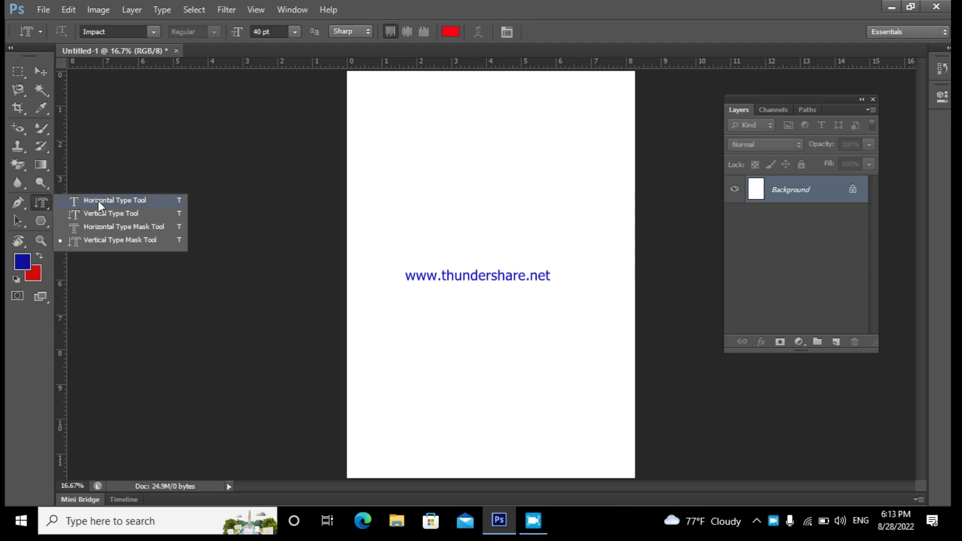
click(94, 197)
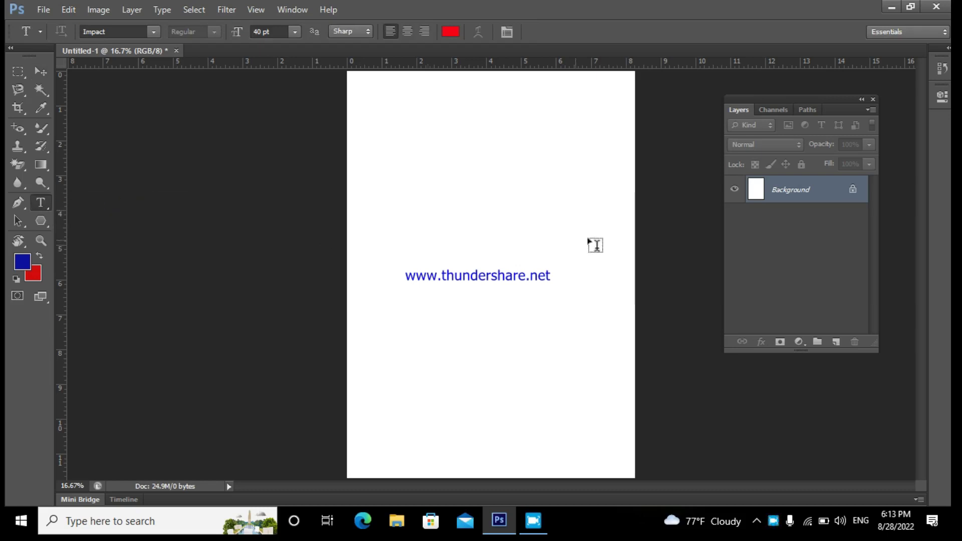
click(399, 191)
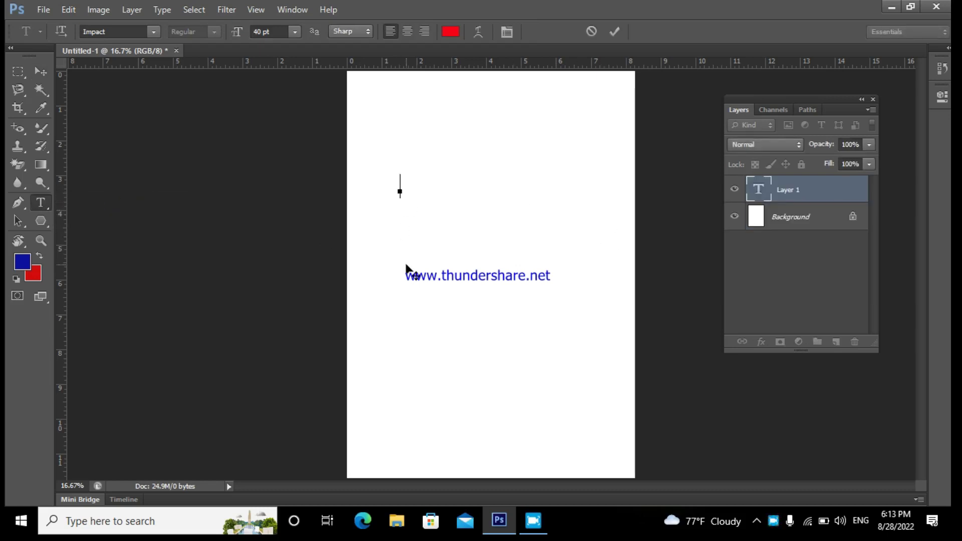
text(PHOTOS)
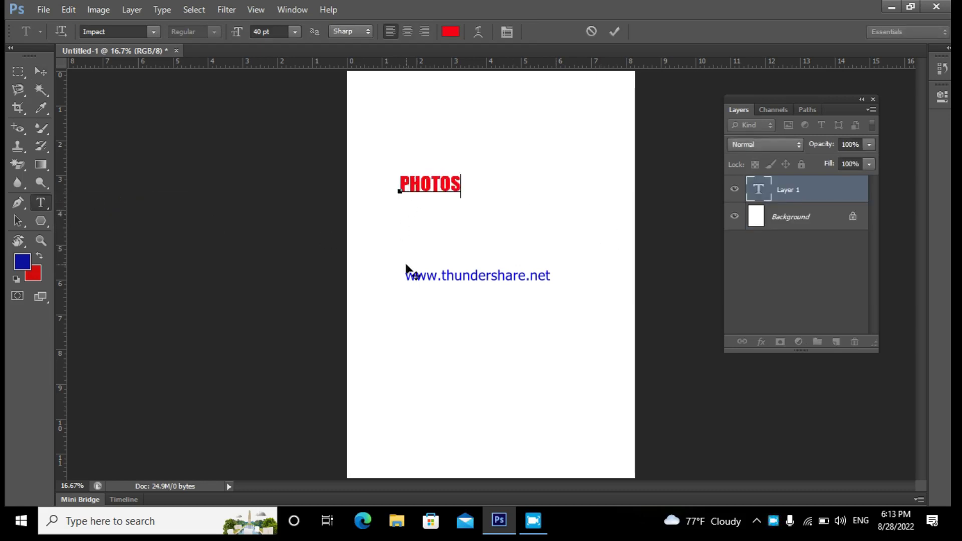
text(HOP)
Enlarge the red PHOTOSHOP text to about 168 pt across the page and commit it.
key(ctrl)
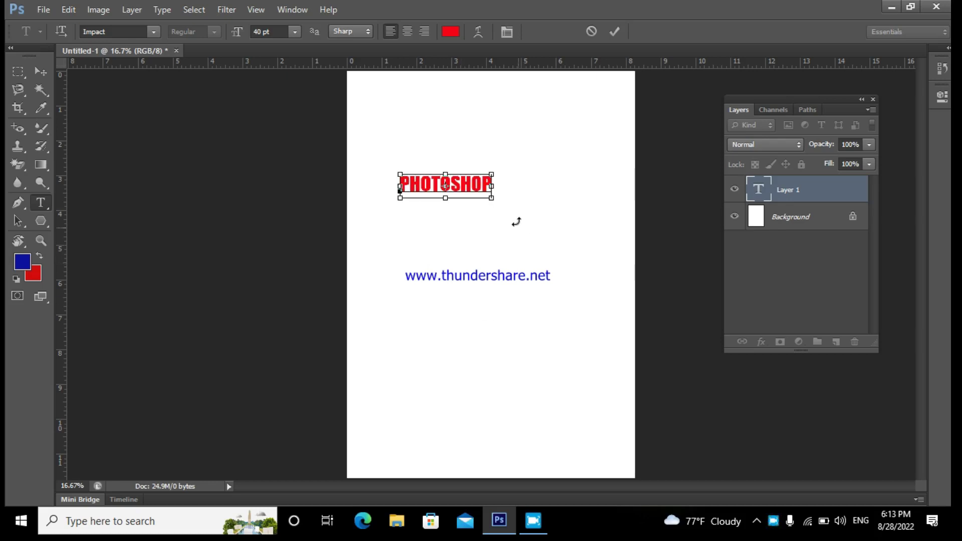
drag(492, 198, 600, 289)
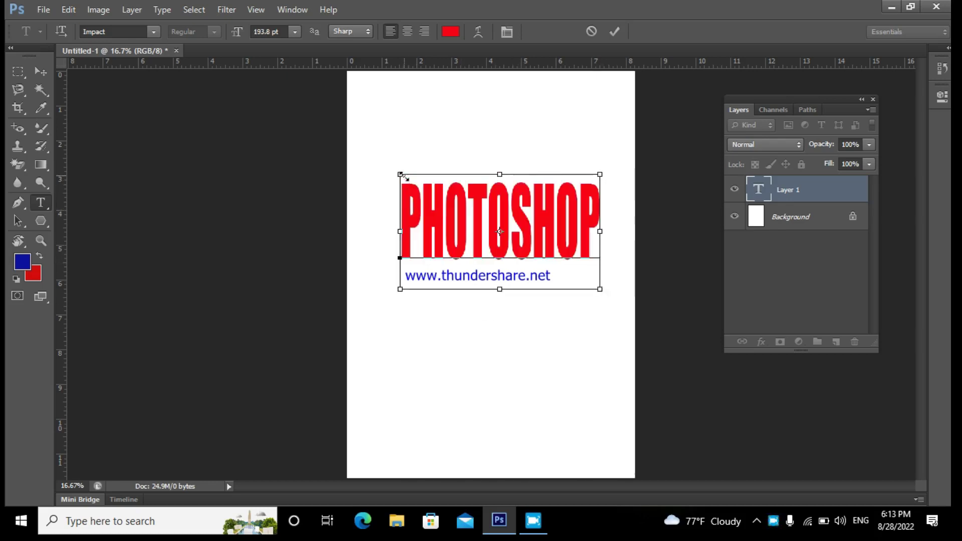
drag(400, 174, 367, 178)
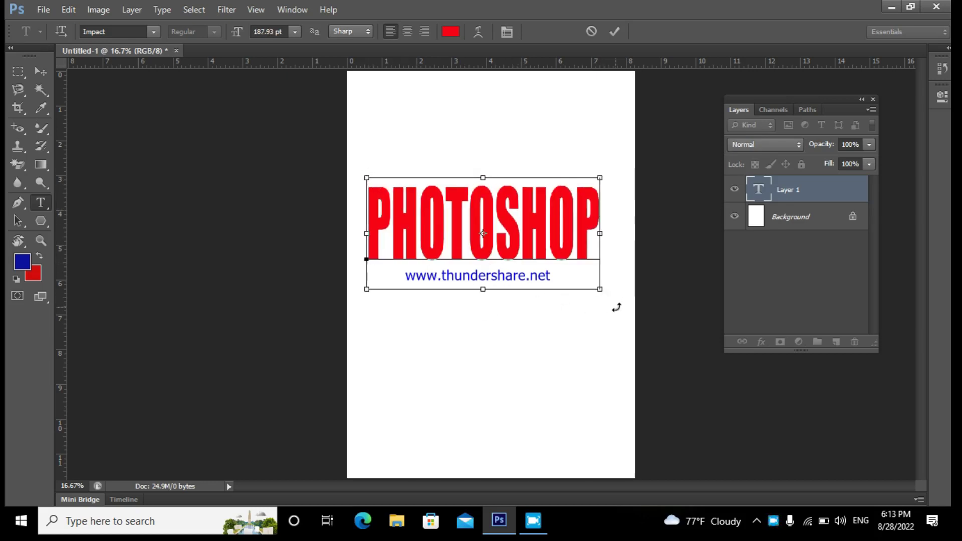
drag(601, 291, 616, 282)
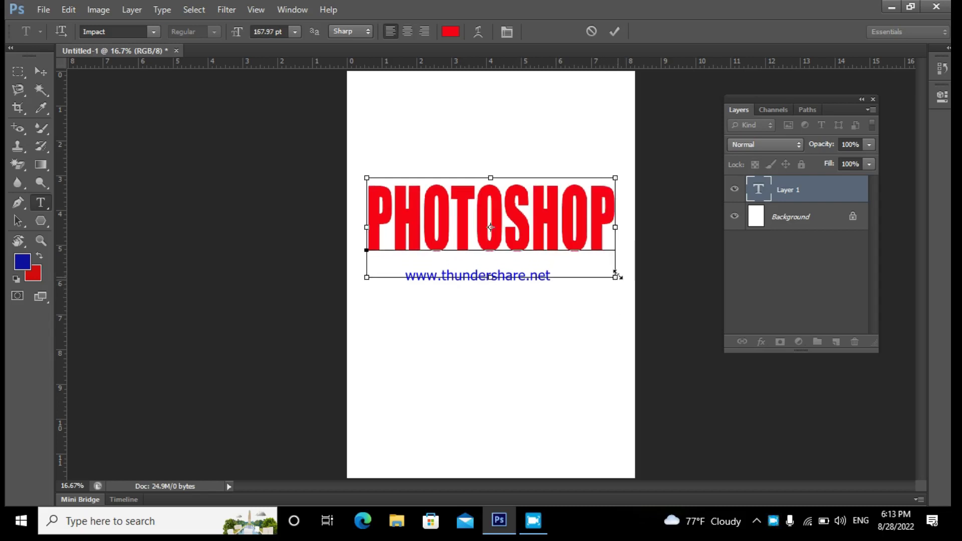
click(615, 32)
click(614, 32)
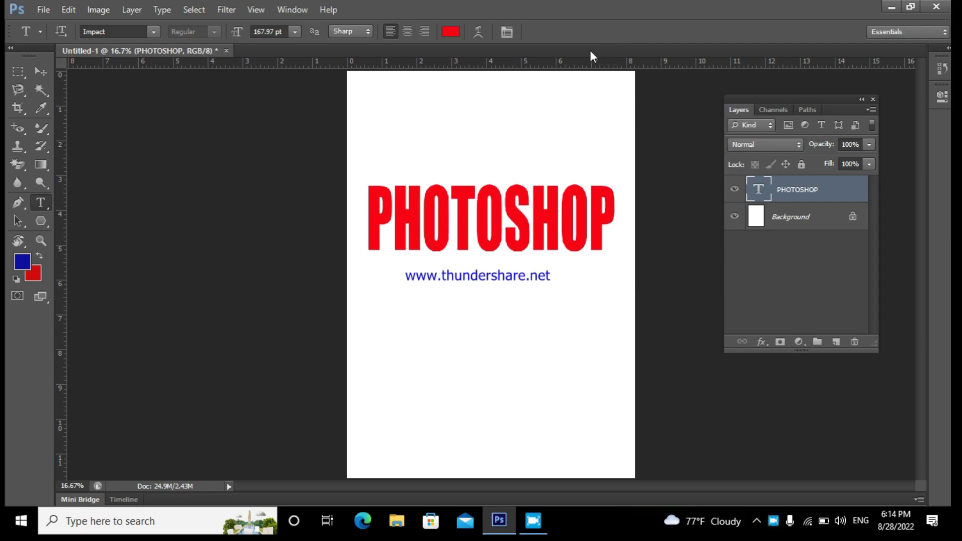
click(42, 72)
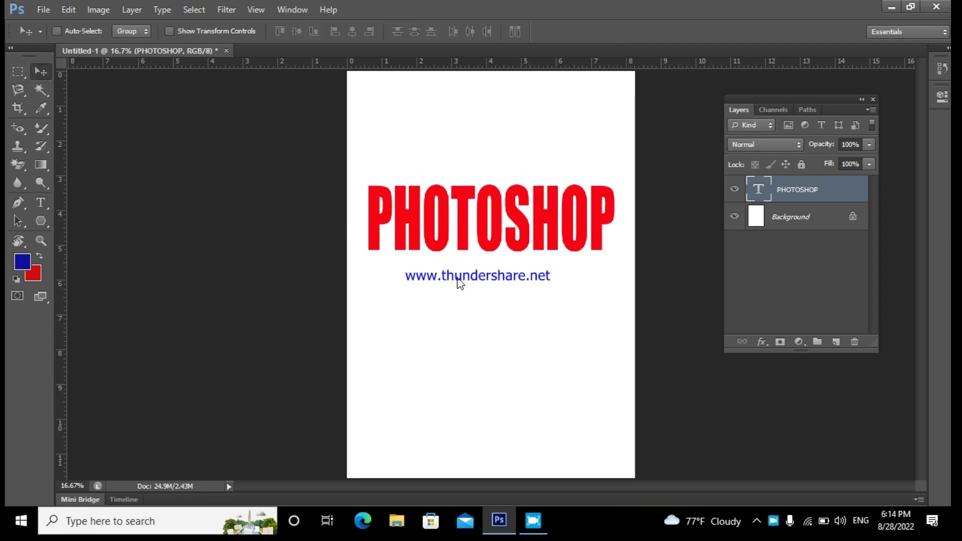
Open the landscape-grass-field mountain image as a new document.
key(ctrl+o)
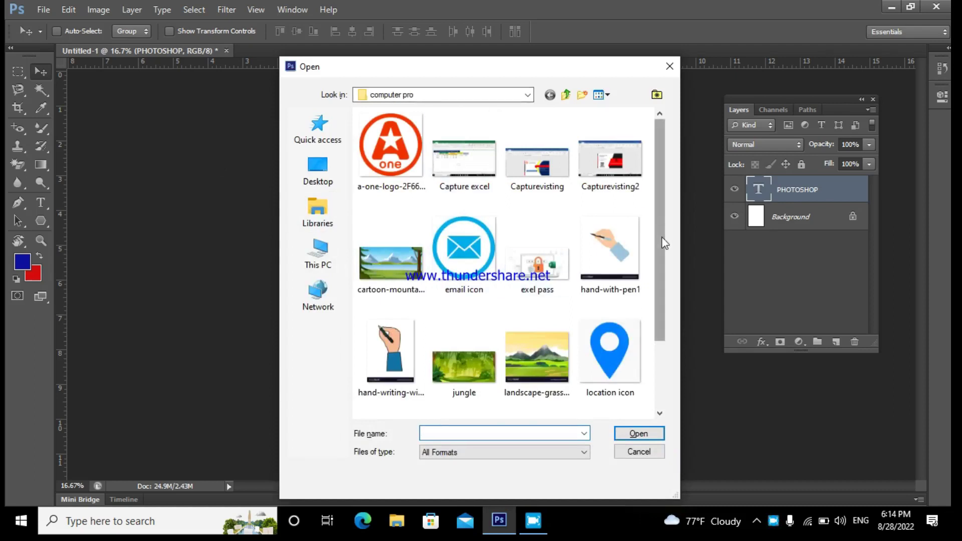
drag(662, 243, 664, 354)
click(547, 277)
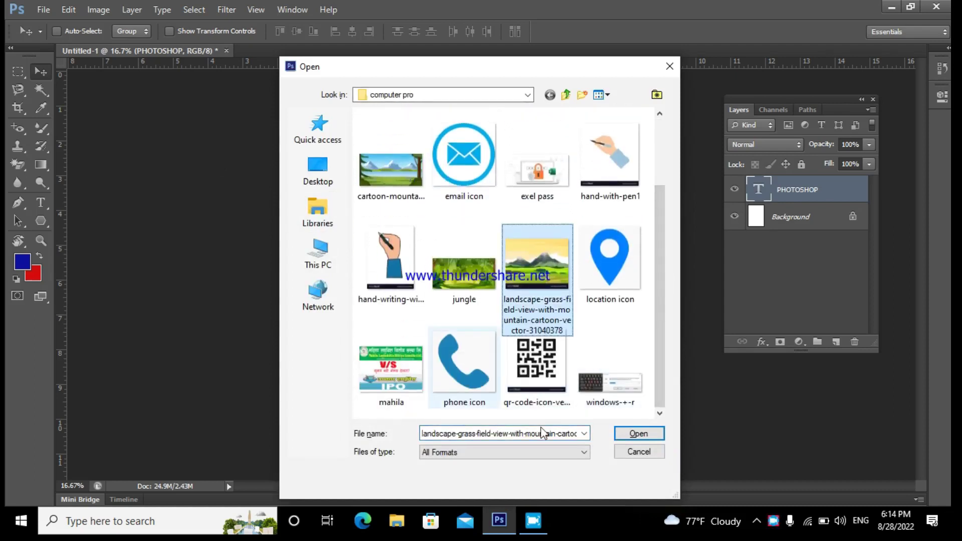
click(638, 434)
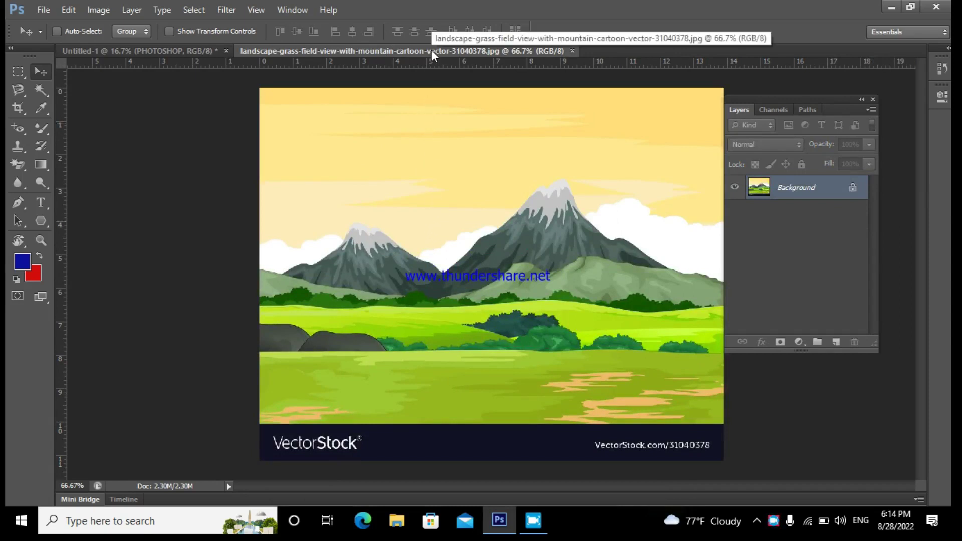
Bring the landscape into the PHOTOSHOP document as Layer 1 and close its window.
mouse_move(431, 50)
mouse_down()
mouse_move(297, 168)
mouse_move(122, 278)
mouse_up()
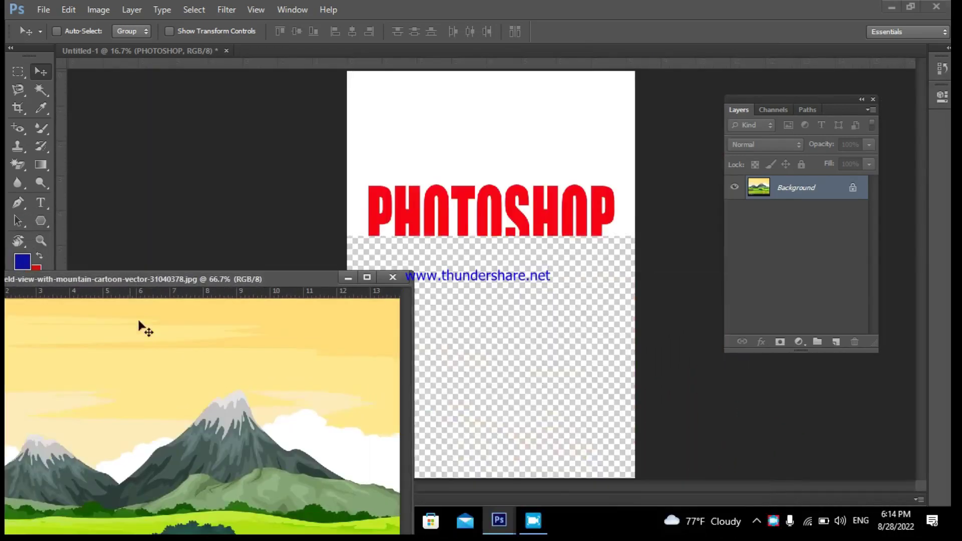
drag(158, 356, 483, 170)
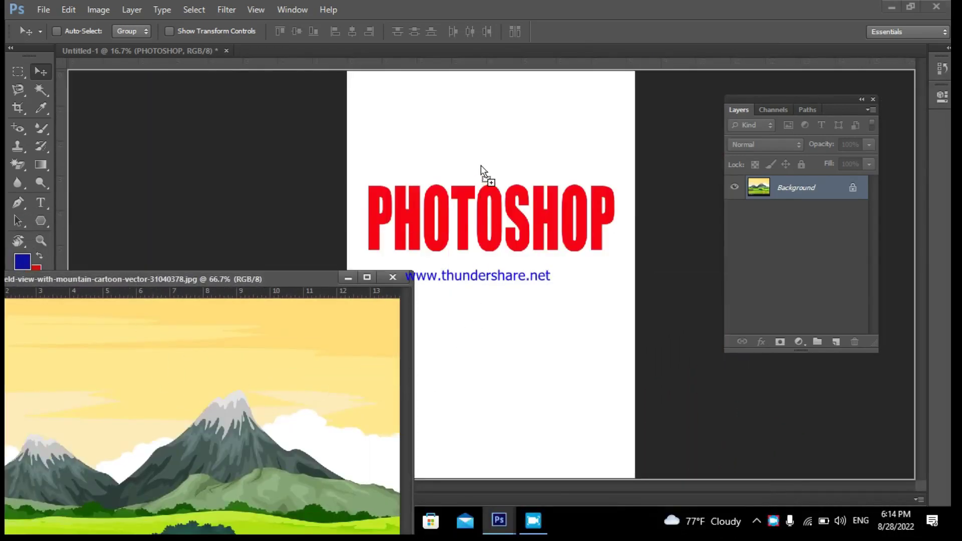
drag(482, 171, 493, 236)
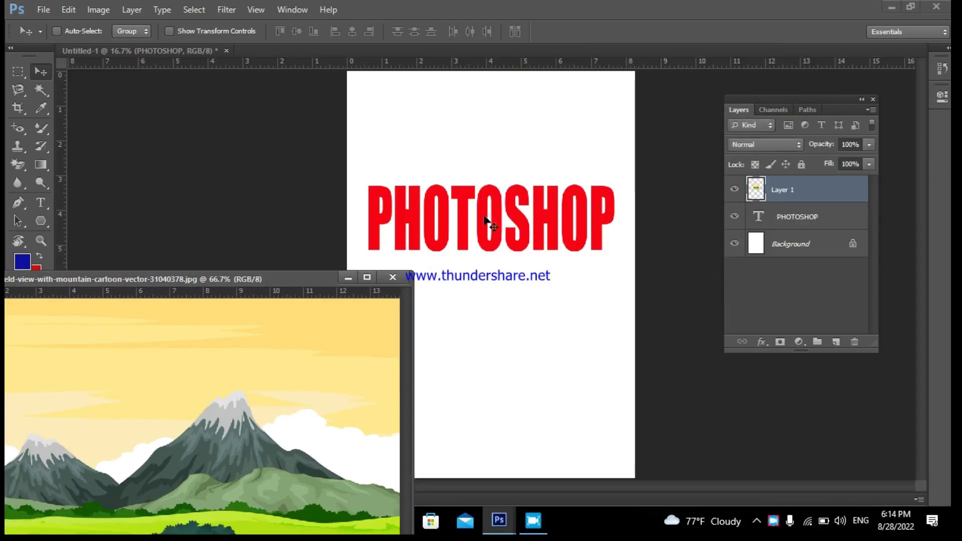
click(393, 277)
Position and enlarge Layer 1 so the landscape covers the whole PHOTOSHOP word.
drag(499, 267, 432, 227)
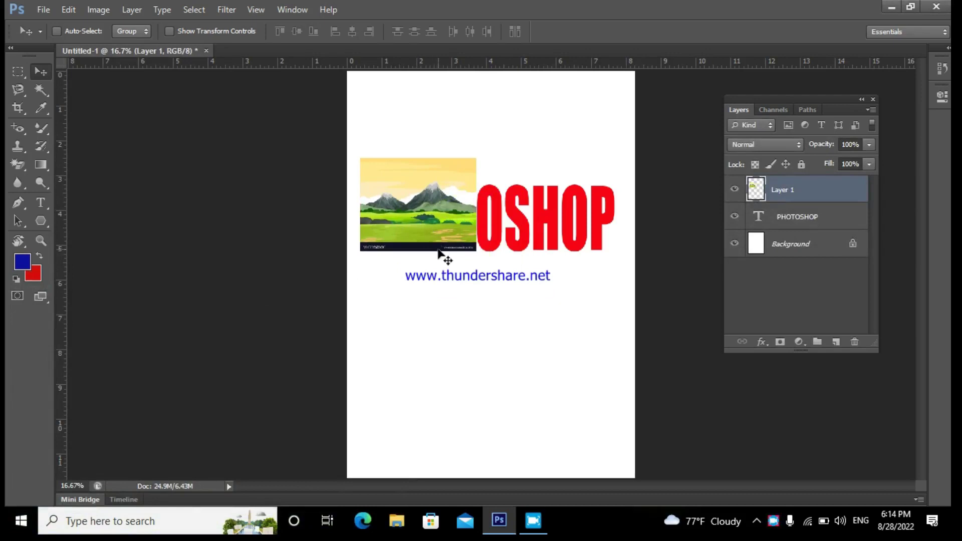
key(ctrl+t)
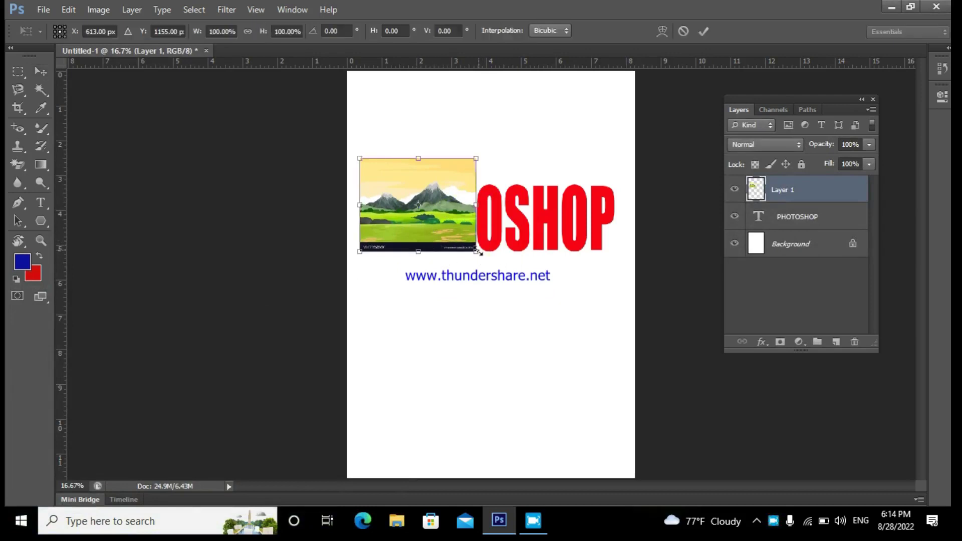
drag(478, 252, 617, 283)
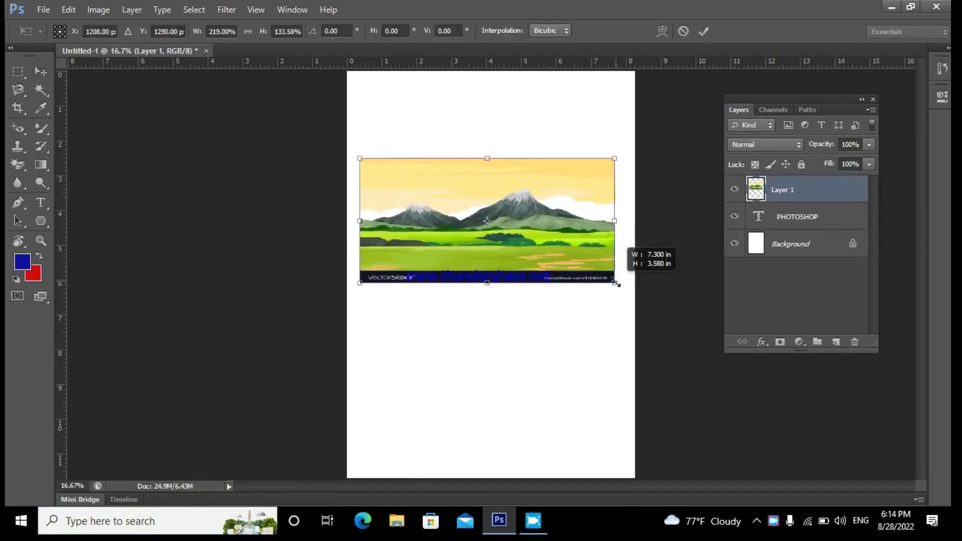
click(705, 31)
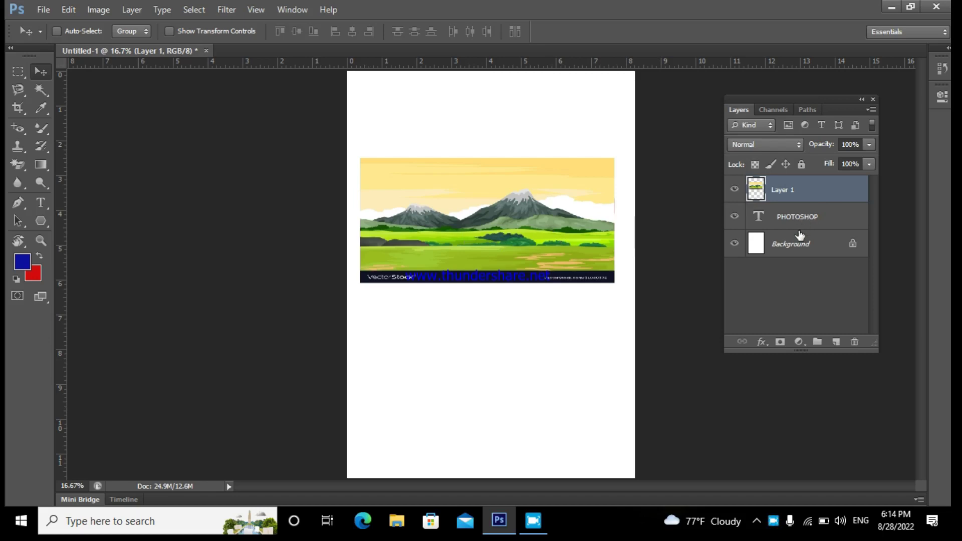
Drag the PHOTOSHOP text layer above Layer 1 and back below it in the Layers panel.
click(829, 217)
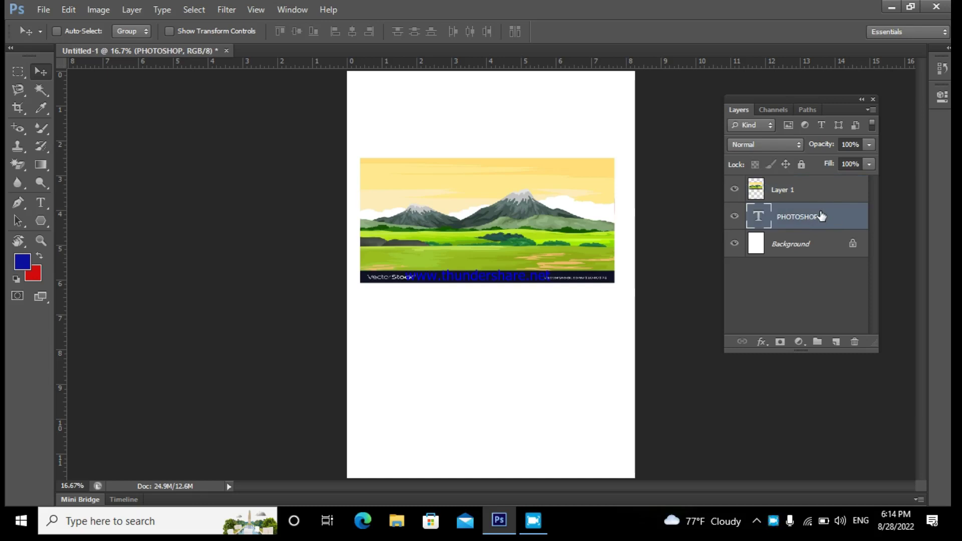
click(802, 199)
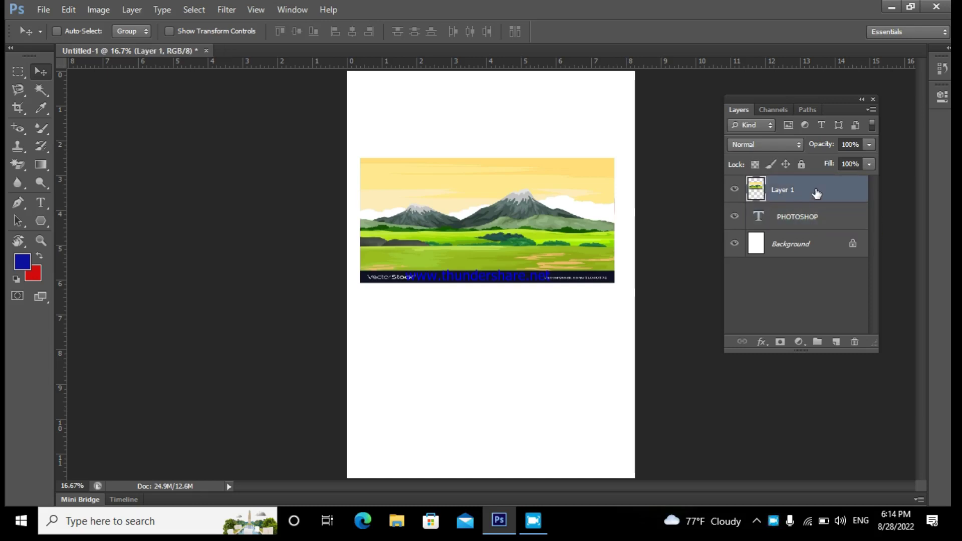
click(822, 221)
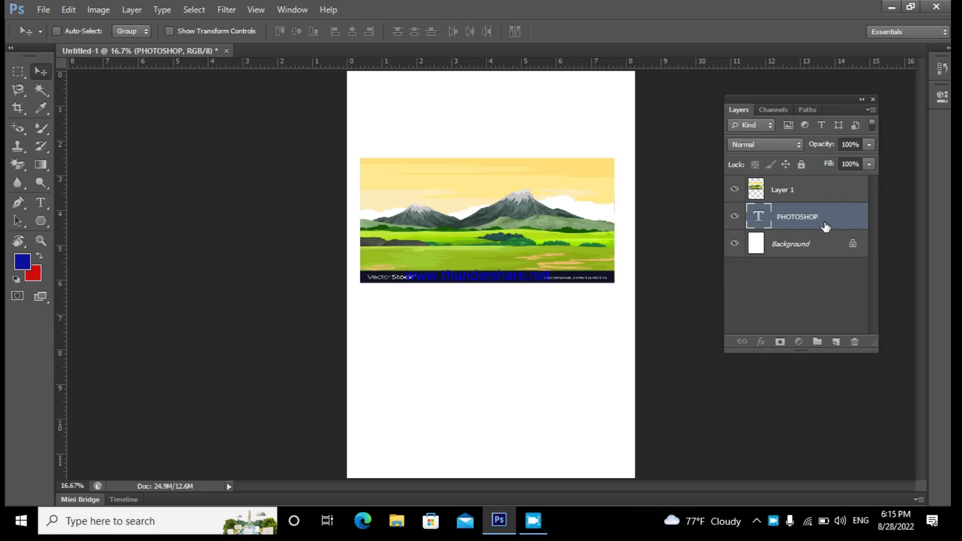
drag(826, 227, 821, 191)
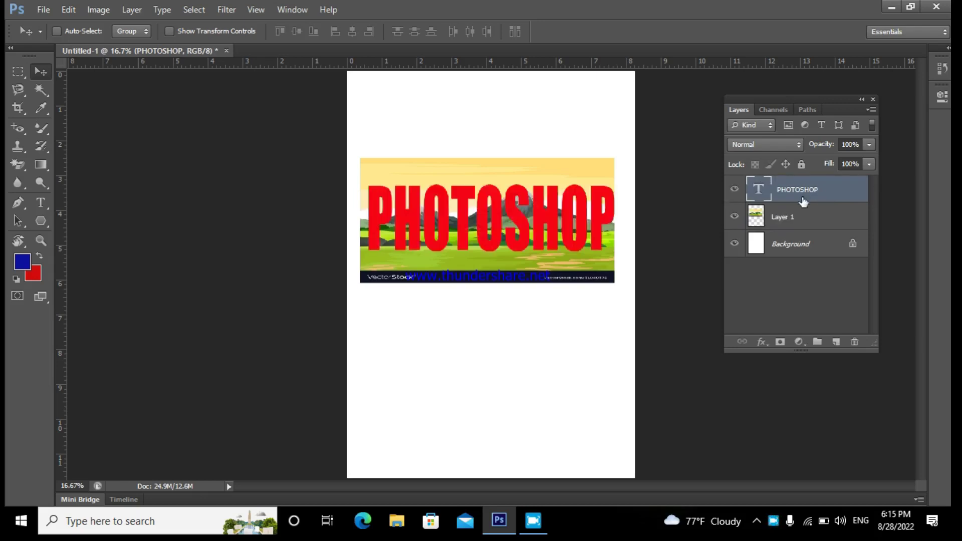
drag(823, 192, 821, 221)
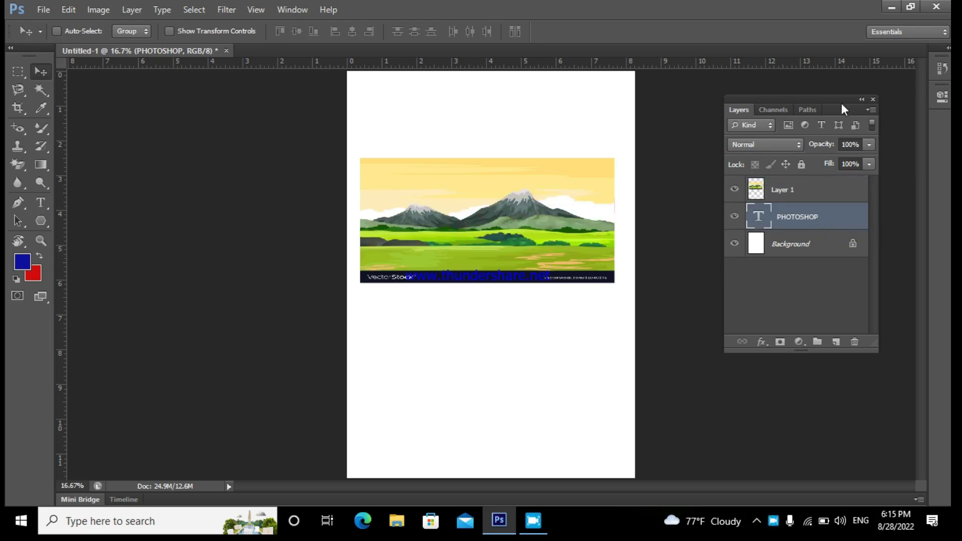
Toggle the text layer's stacking with Ctrl+] and Ctrl+[, leaving Layer 1 on top and selected.
key(ctrl+bracketright)
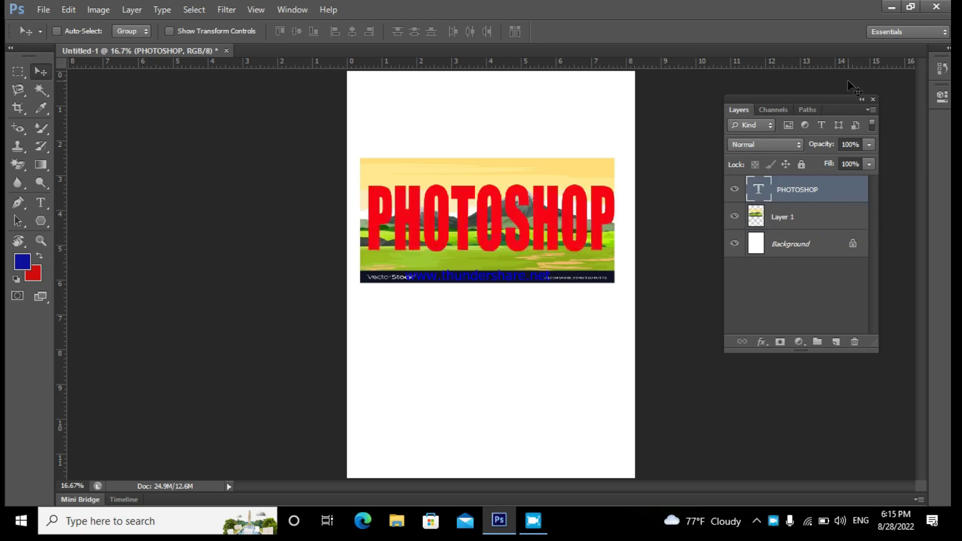
key(ctrl+bracketleft)
key(ctrl+bracketright)
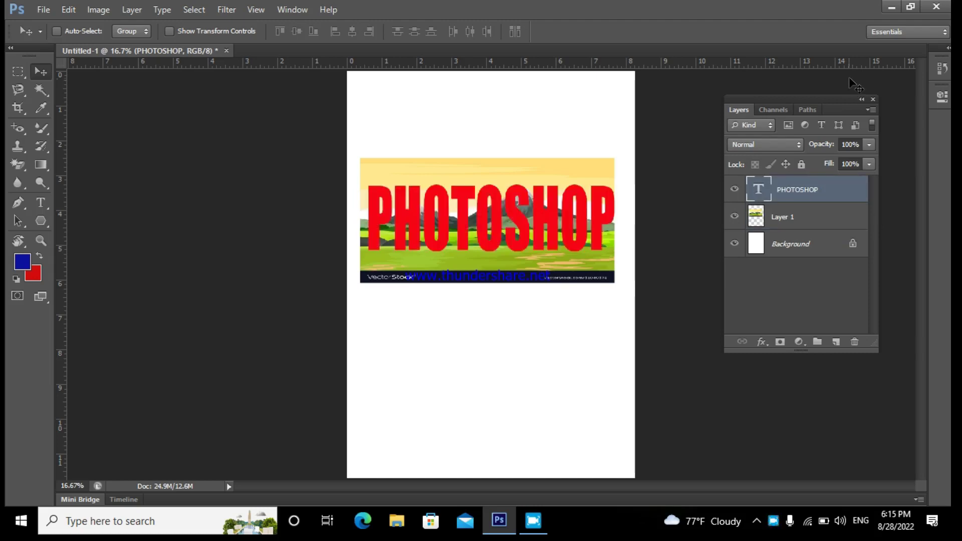
key(ctrl+bracketleft)
key(ctrl+bracketright)
key(ctrl+bracketleft)
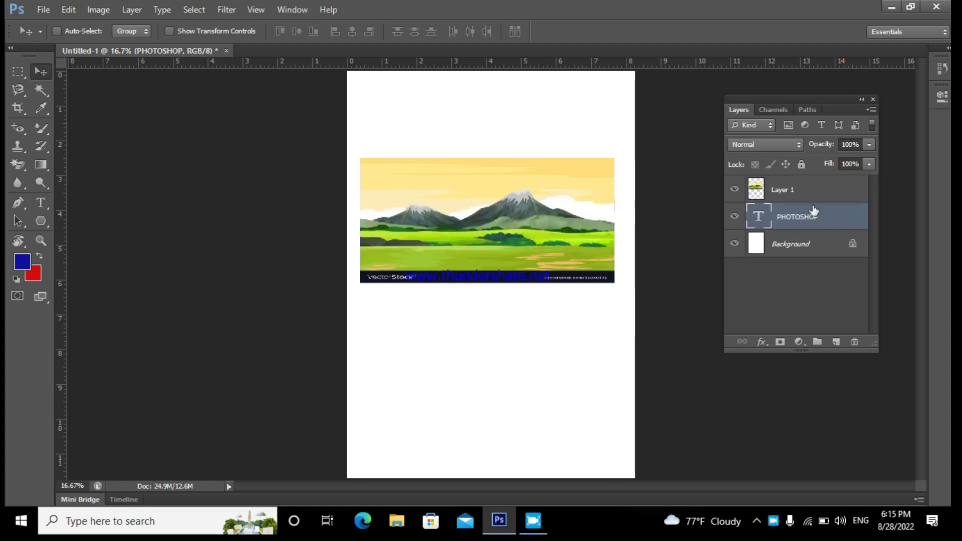
click(830, 200)
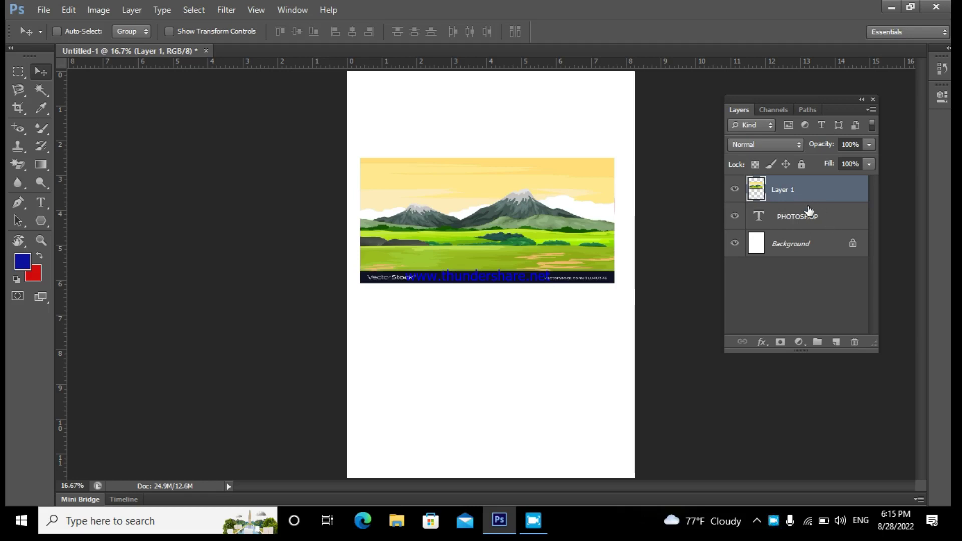
Clip Layer 1 to the PHOTOSHOP text and squash the landscape vertically to fit the letters.
right_click(842, 189)
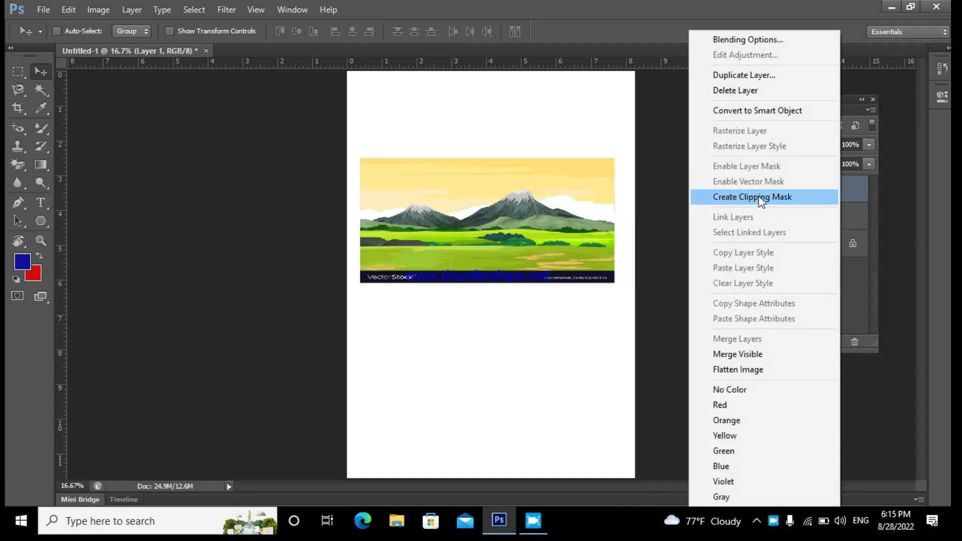
click(793, 197)
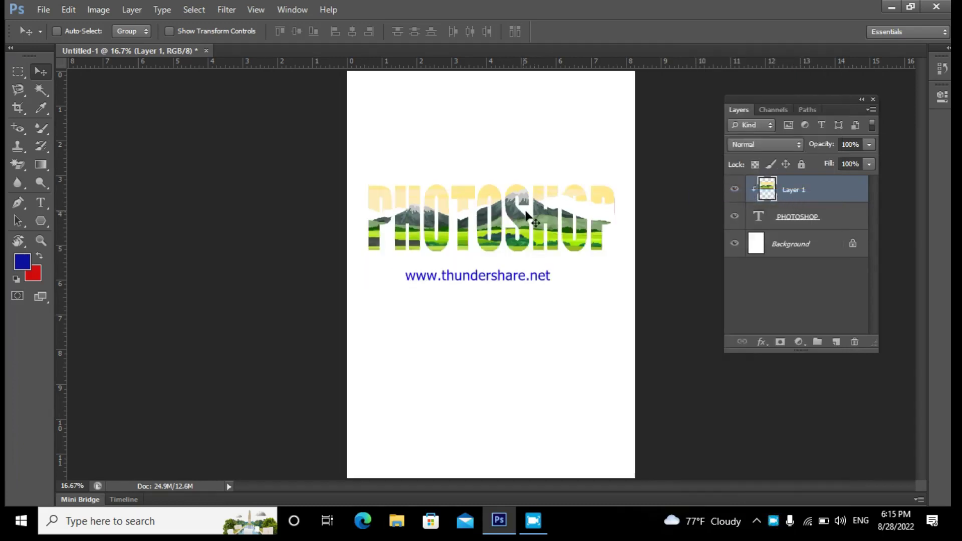
key(ctrl+t)
drag(614, 284, 614, 262)
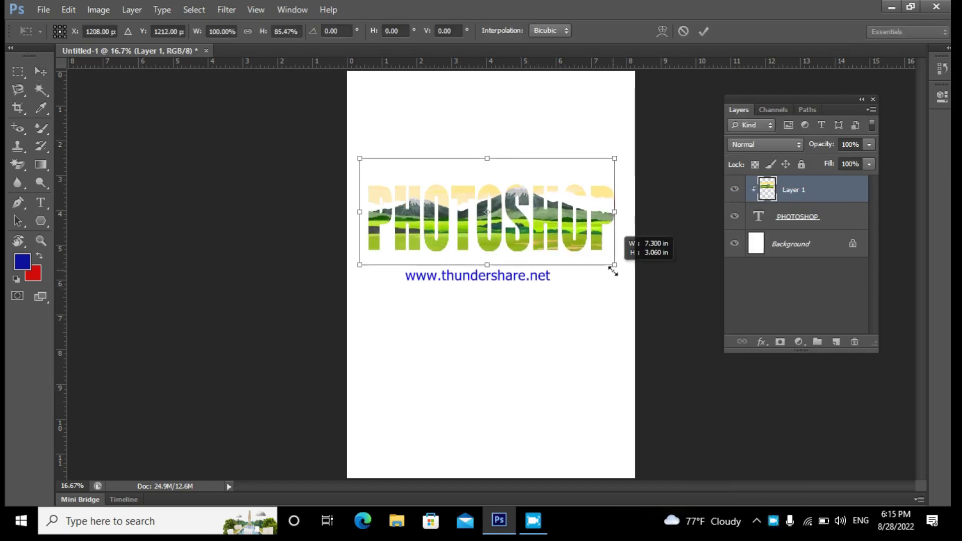
drag(615, 158, 616, 184)
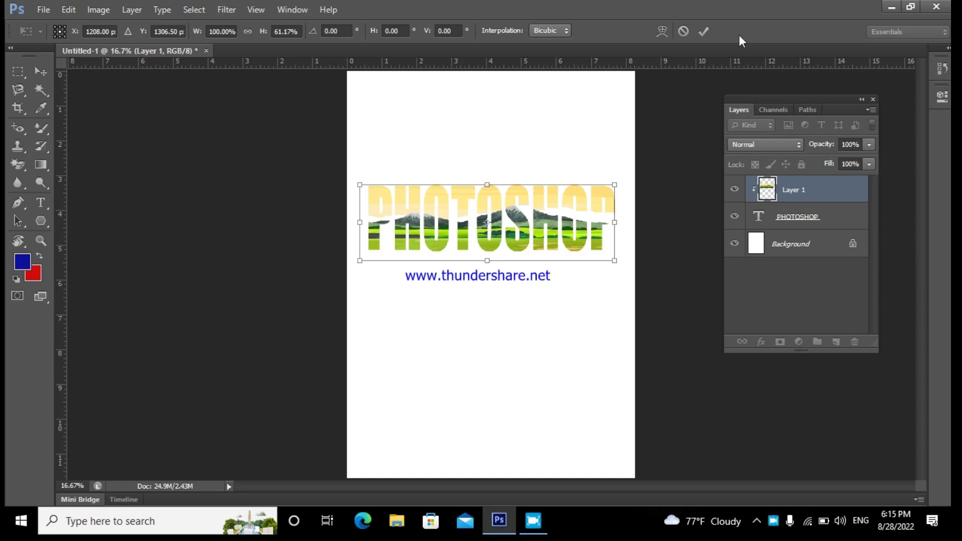
click(703, 31)
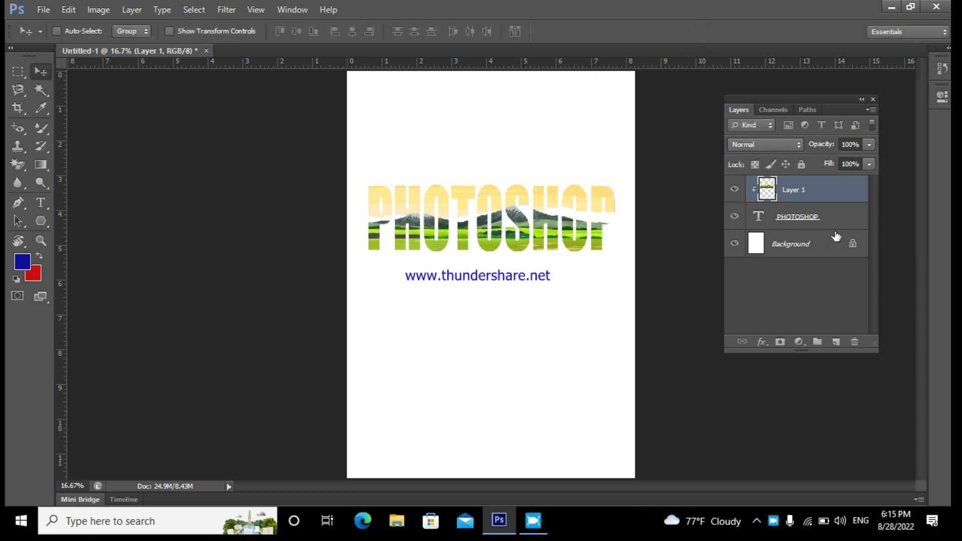
Merge Layer 1 with the PHOTOSHOP text layer and move the merged word to the page top.
shift+click(822, 217)
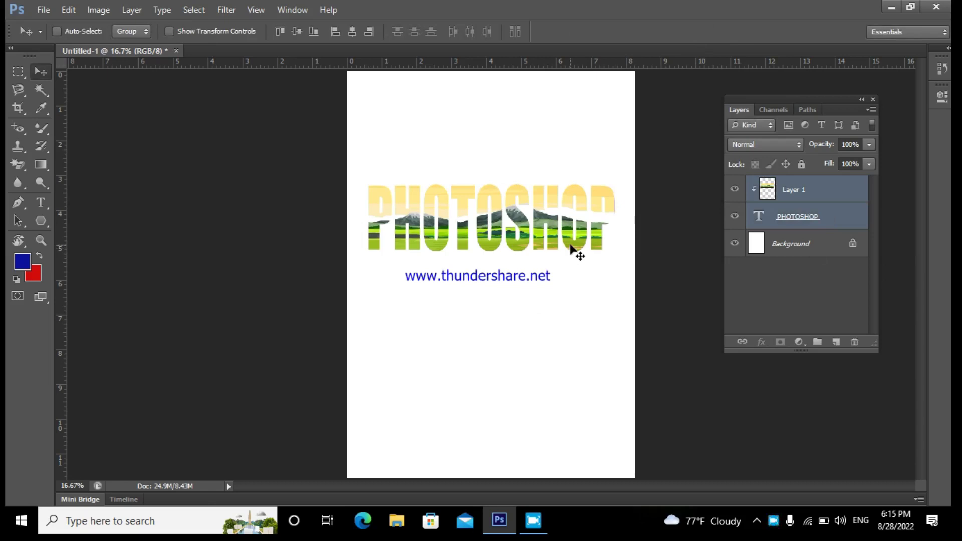
key(ctrl+e)
drag(572, 250, 568, 163)
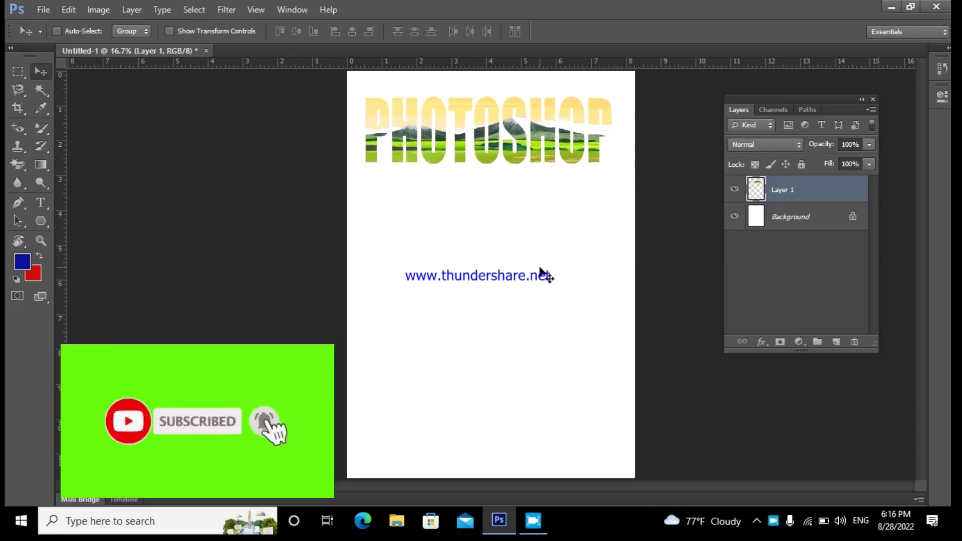
Open the jungle image as a new document.
click(48, 202)
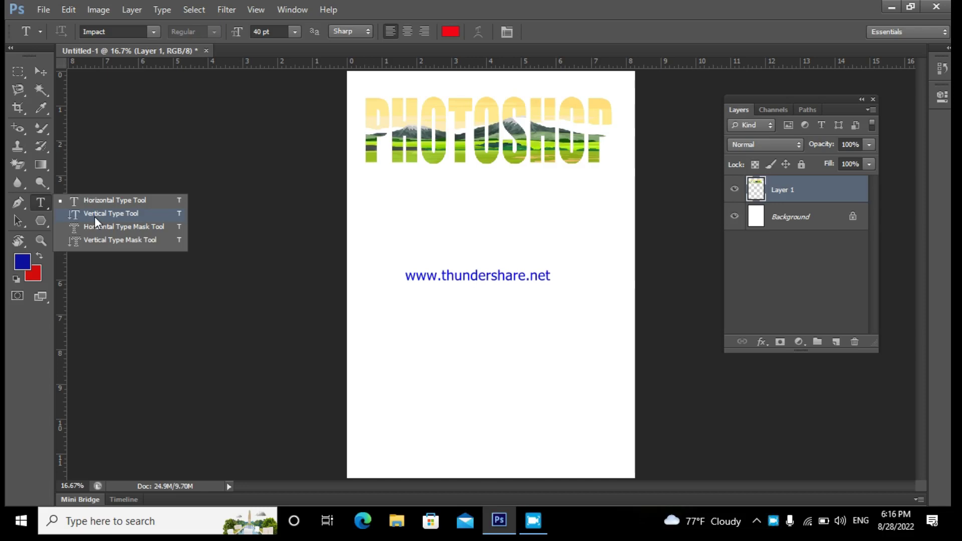
click(47, 203)
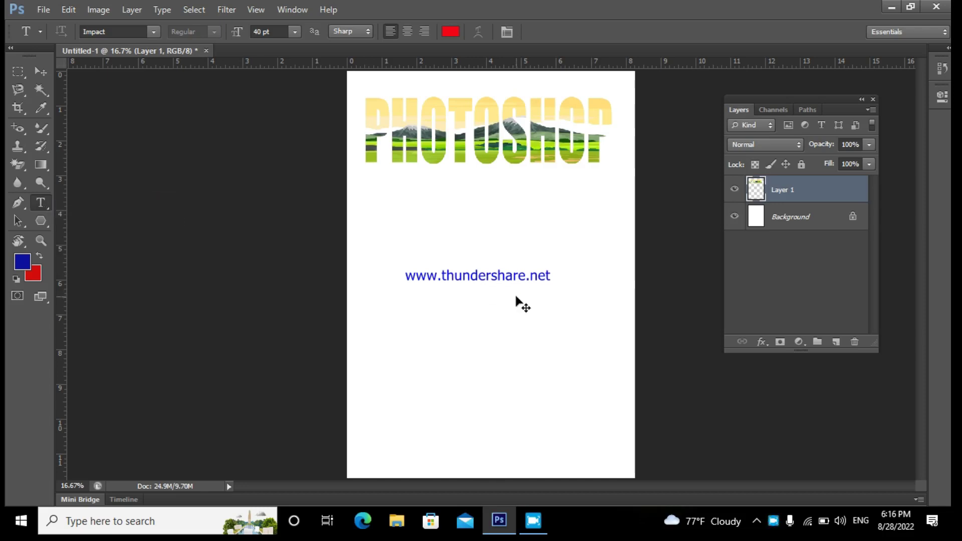
key(ctrl+o)
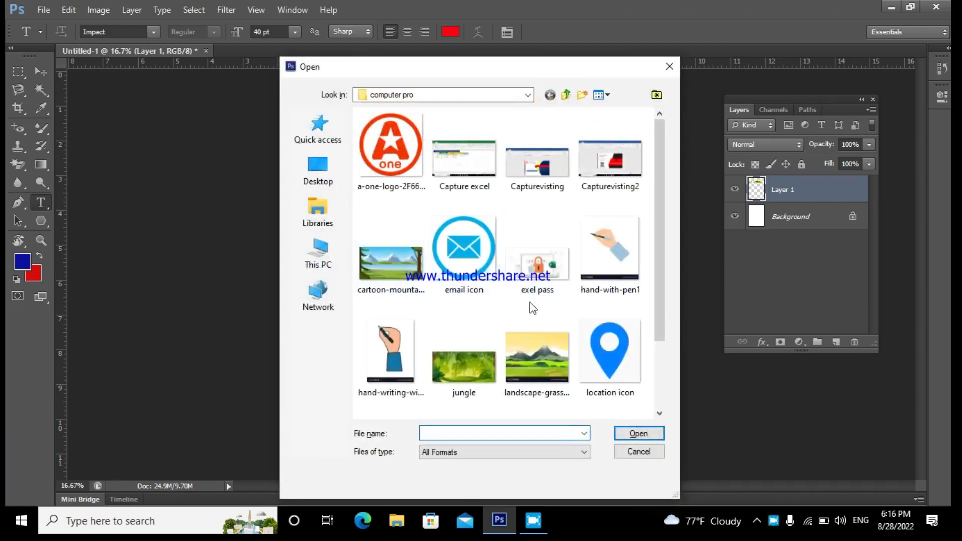
click(482, 372)
click(636, 434)
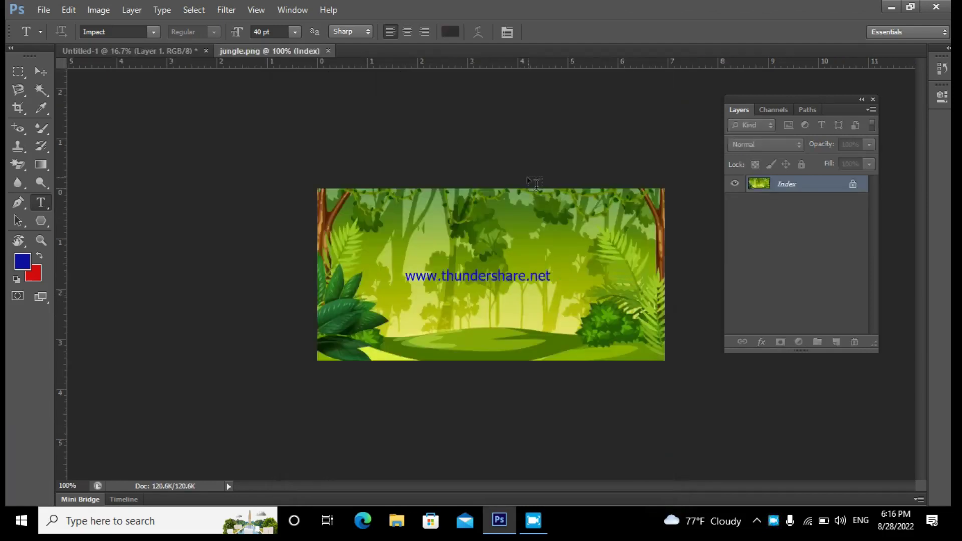
Float the jungle window beside the poster and try dragging the image into it.
key(v)
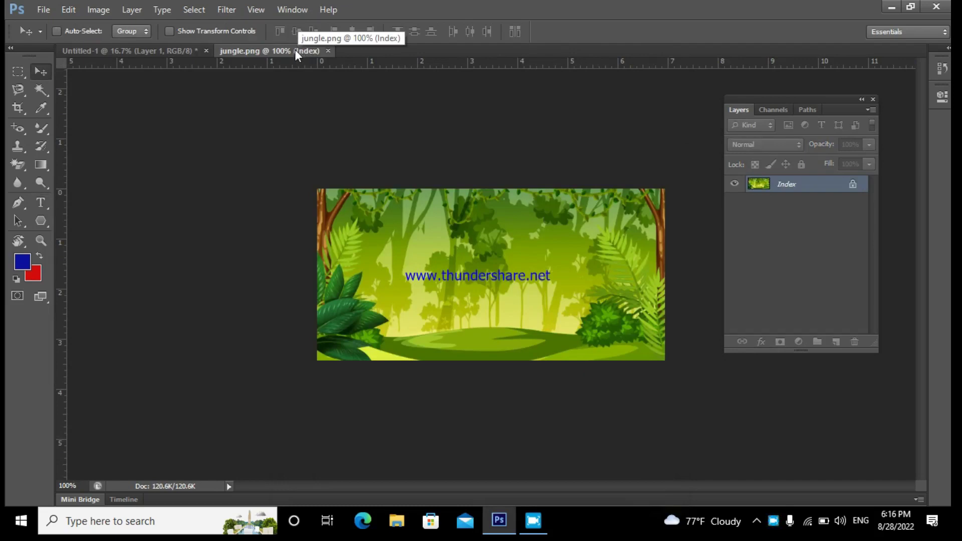
drag(299, 50, 62, 294)
mouse_move(191, 351)
mouse_down()
mouse_move(382, 294)
mouse_move(530, 278)
mouse_up()
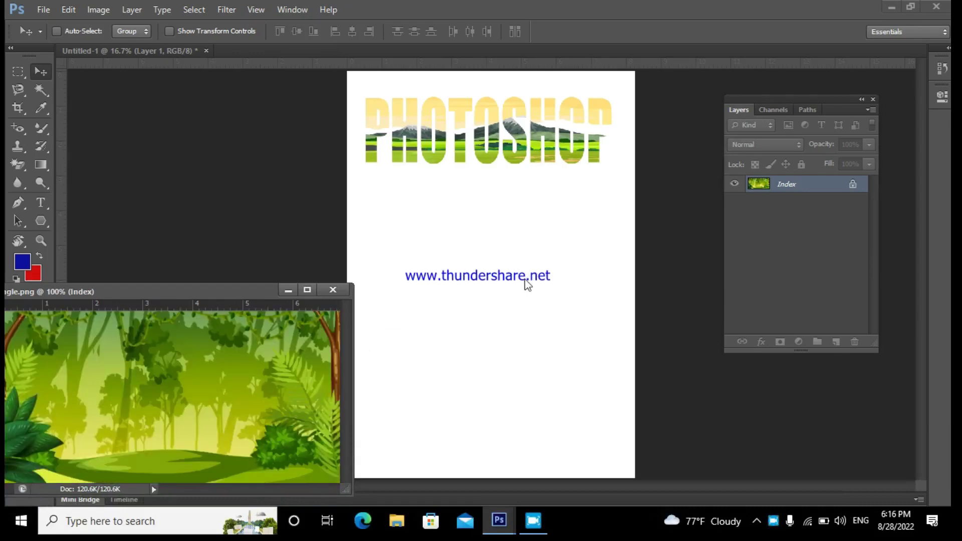
drag(243, 358, 353, 305)
Close the jungle window and drag the jungle file from the computer pro folder into the poster.
click(333, 290)
click(897, 5)
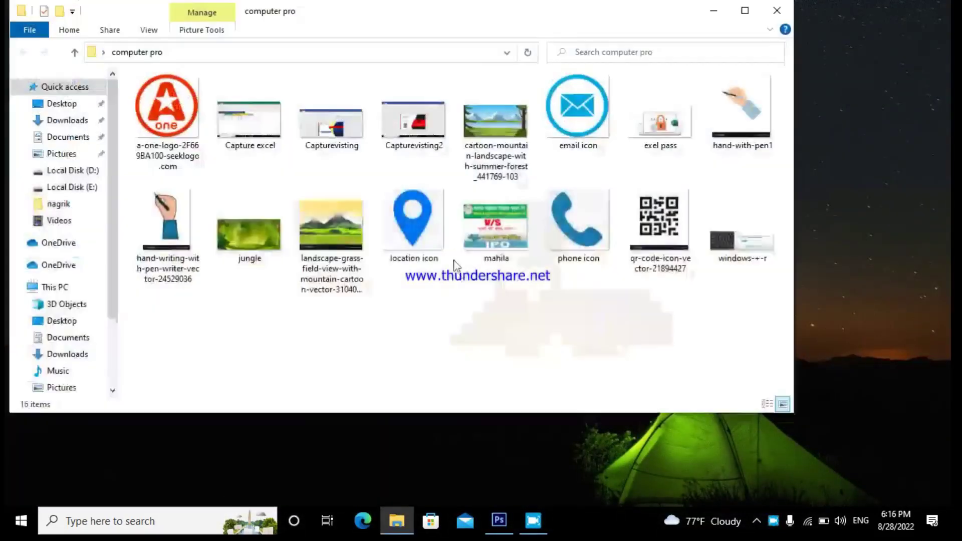
drag(260, 217, 406, 448)
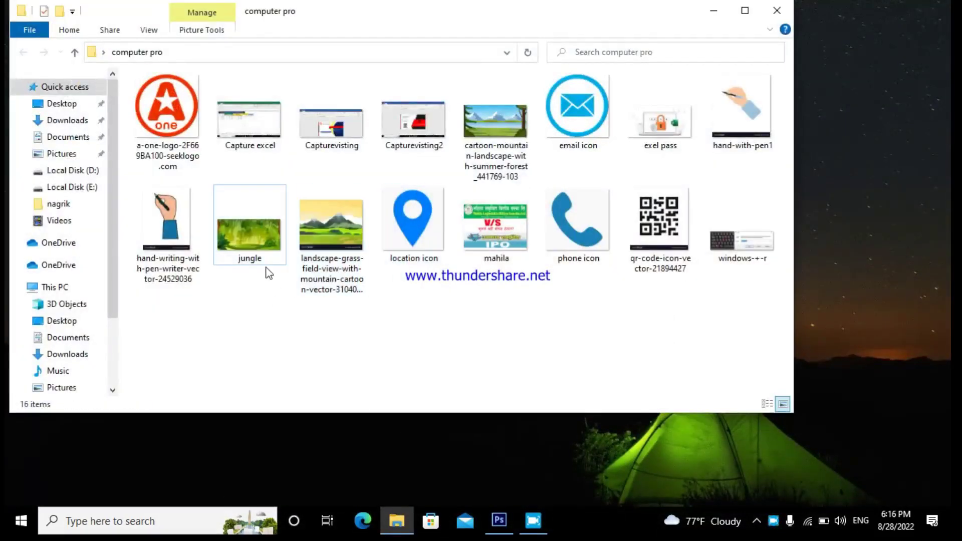
mouse_move(266, 273)
mouse_down()
mouse_move(506, 516)
mouse_move(475, 293)
mouse_move(500, 250)
mouse_up()
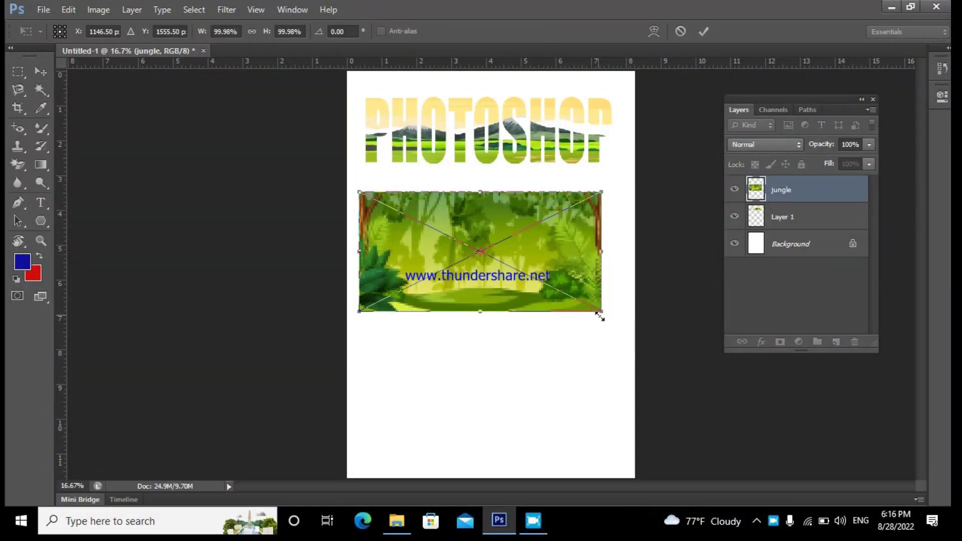
Enlarge the jungle image below the top word, commit it, and rasterize its layer.
drag(599, 314, 620, 376)
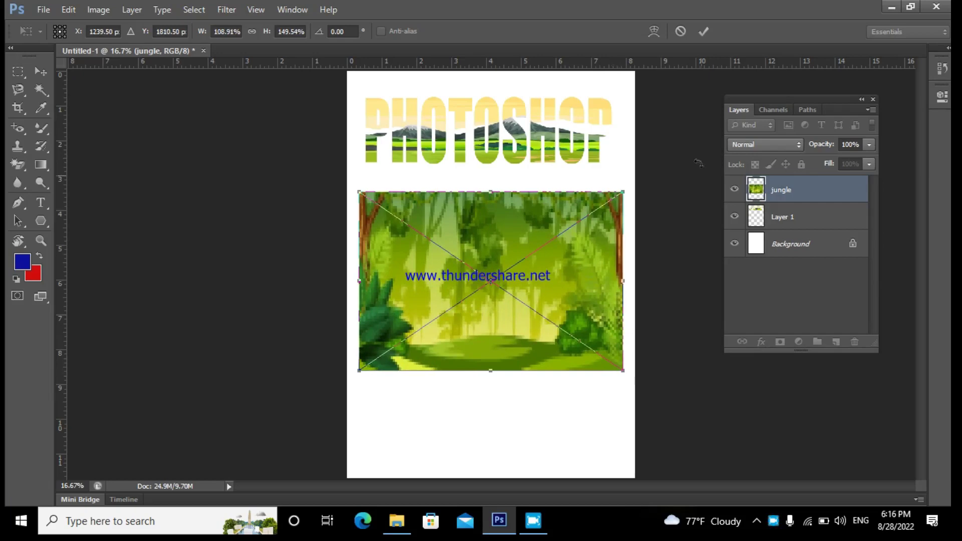
click(709, 27)
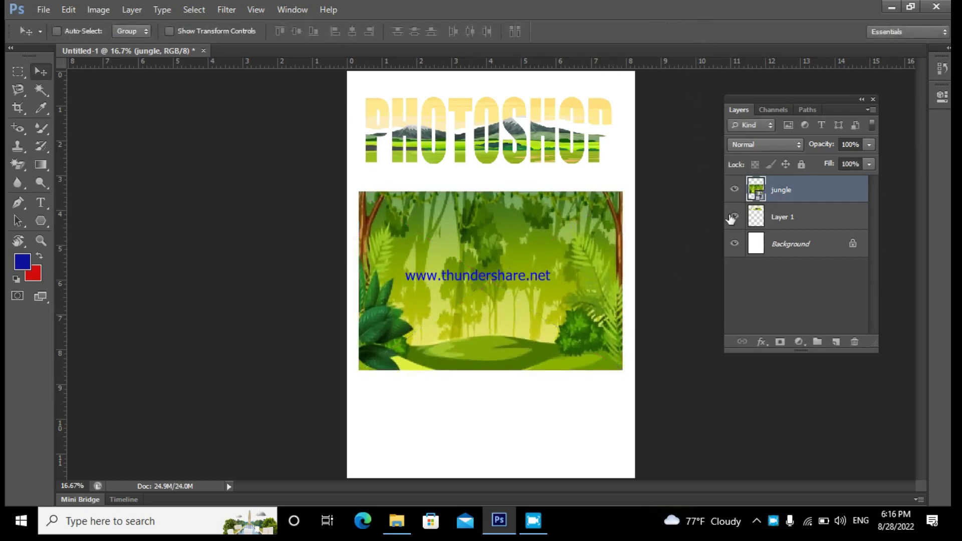
right_click(856, 187)
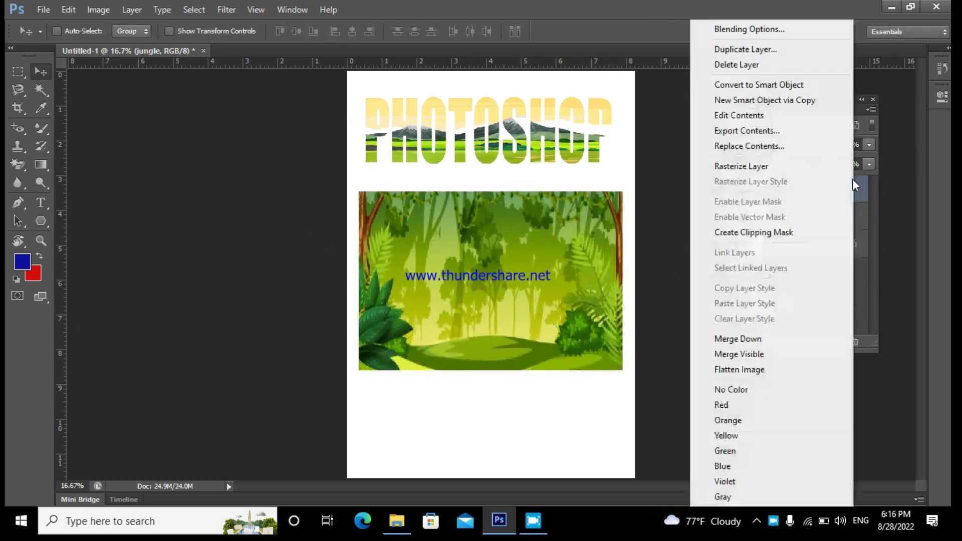
click(801, 166)
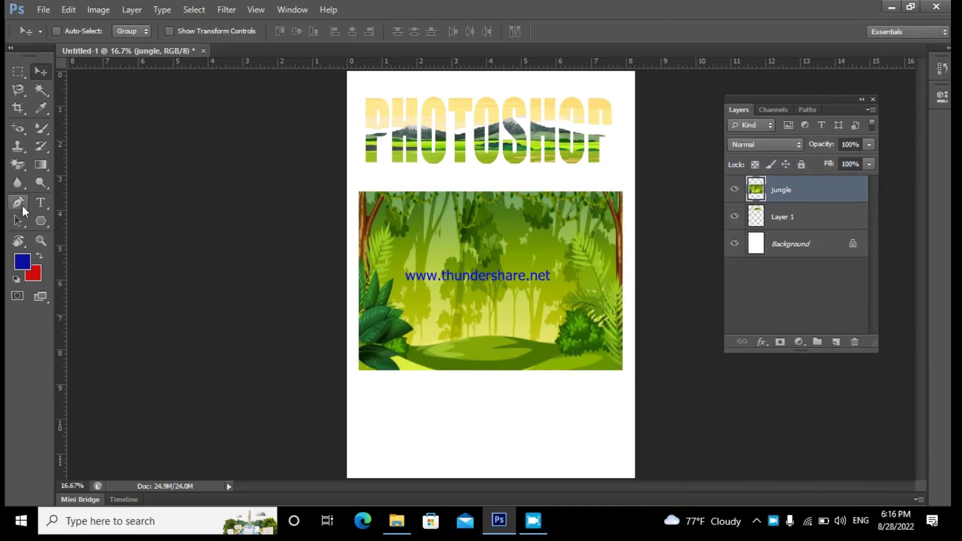
drag(38, 201, 104, 232)
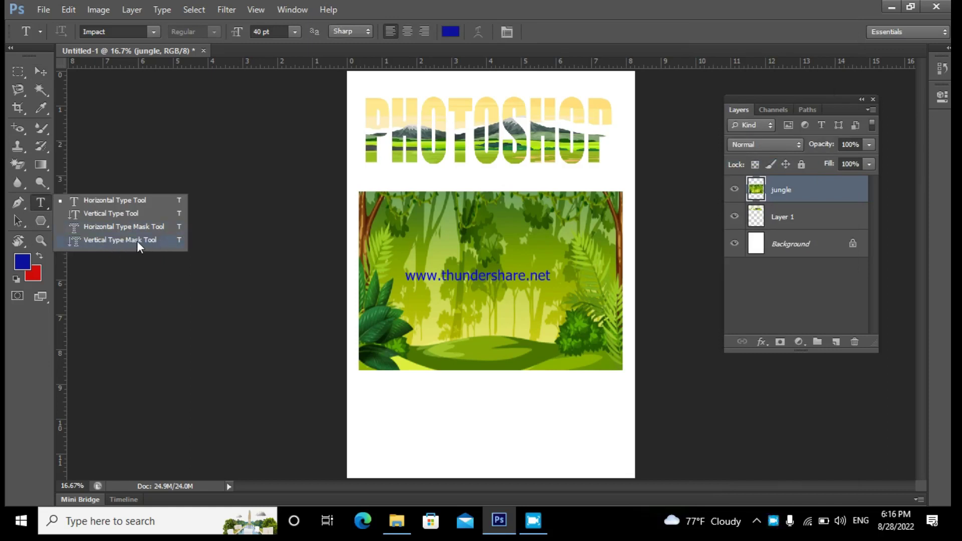
Create a large PHOTOSHOP type-mask selection over the jungle, tilted counter-clockwise.
click(149, 226)
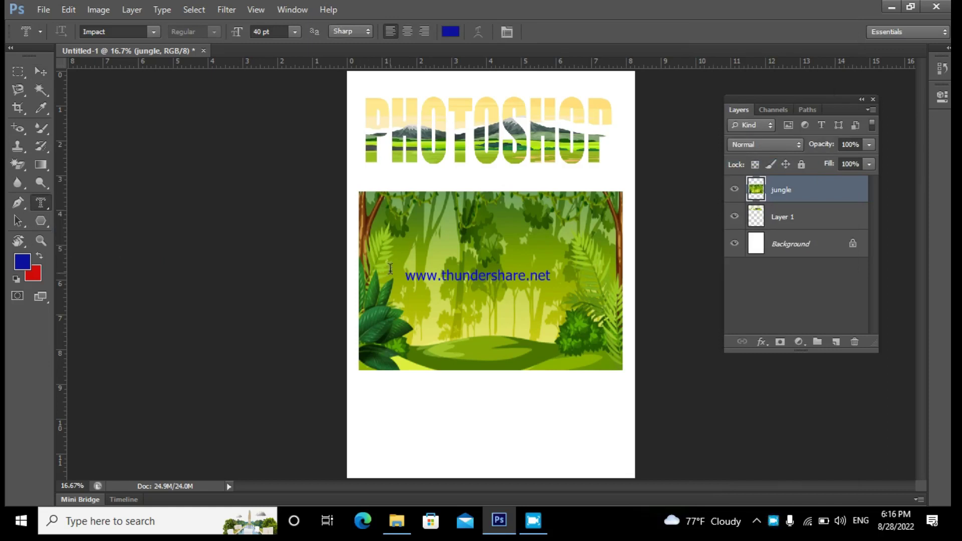
click(416, 257)
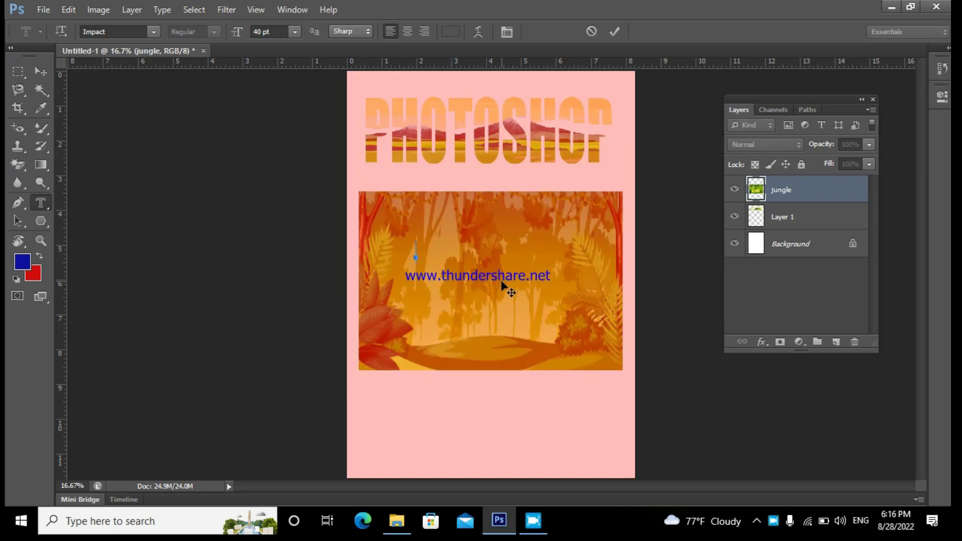
text(PHOTOSHOP)
key(ctrl)
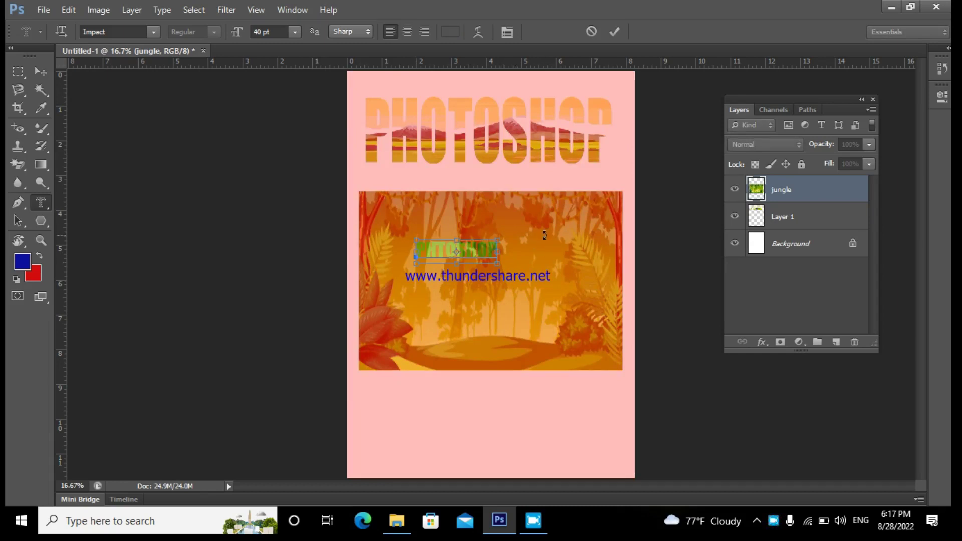
drag(496, 263, 595, 336)
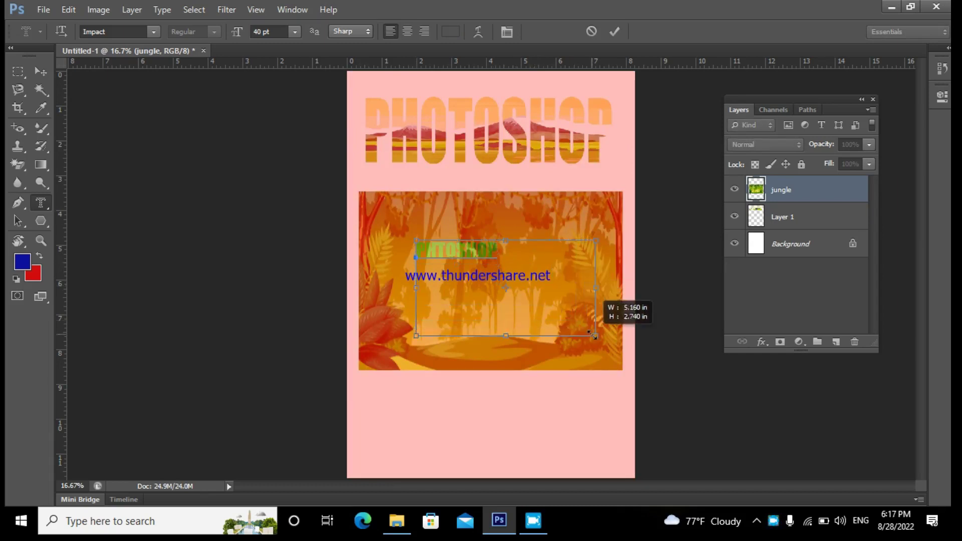
drag(417, 238, 376, 232)
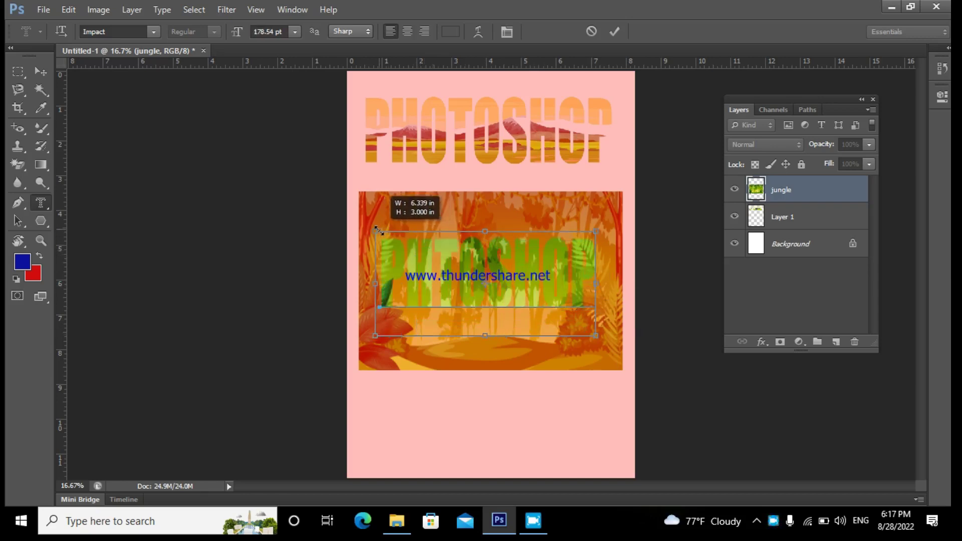
drag(600, 346, 616, 331)
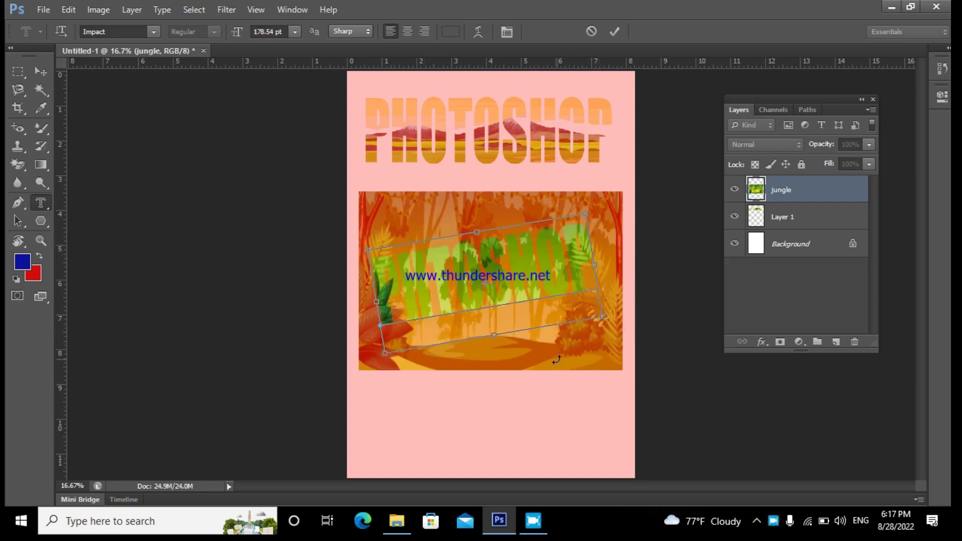
click(615, 33)
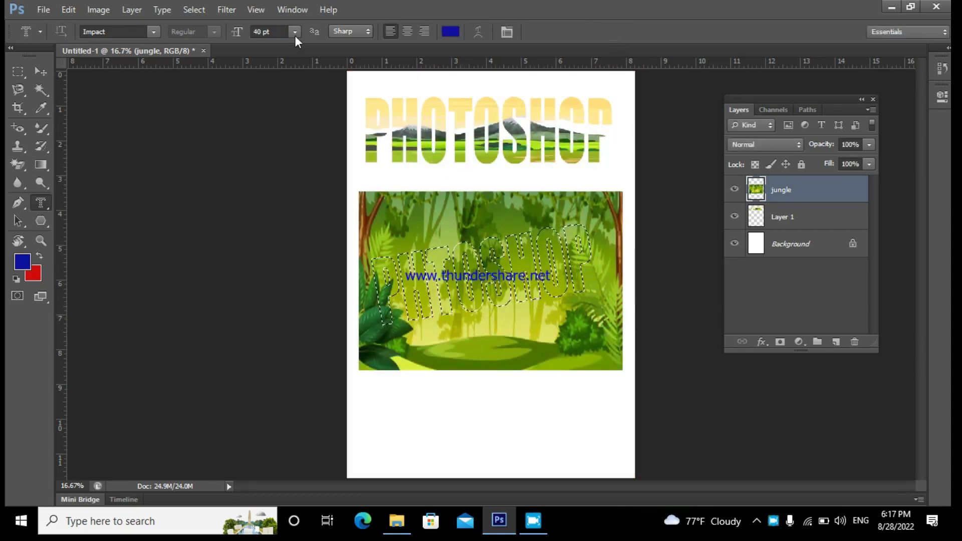
Invert the word selection and delete the jungle outside the tilted PHOTOSHOP letters.
key(Delete)
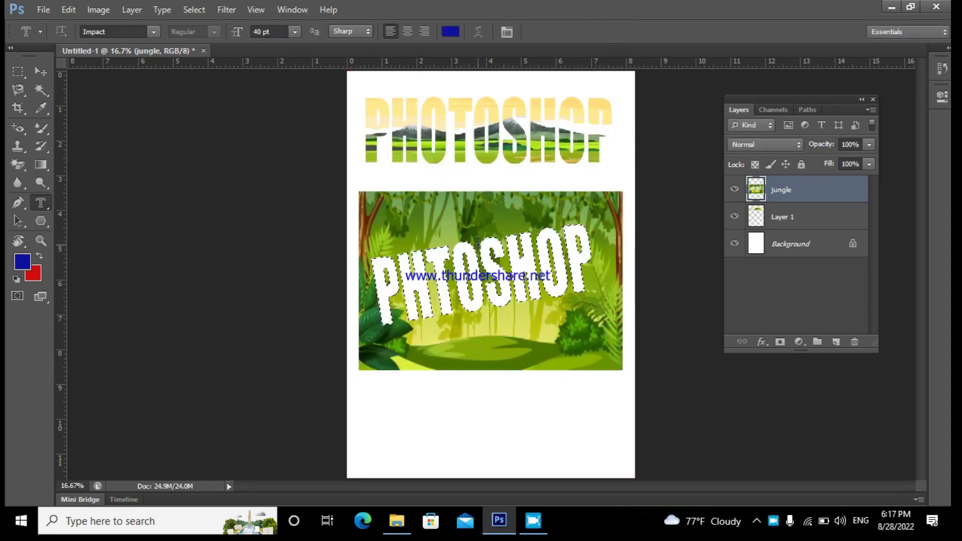
key(ctrl+z)
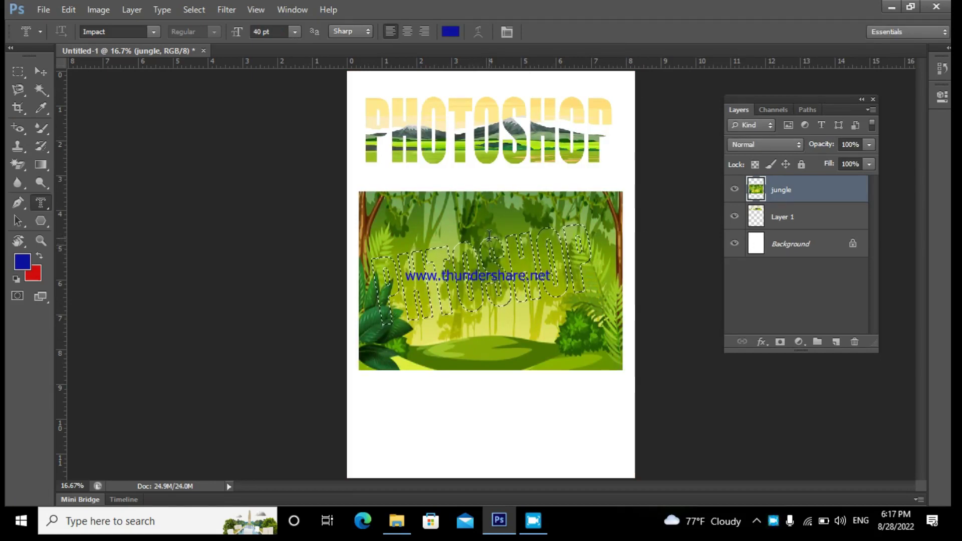
click(198, 11)
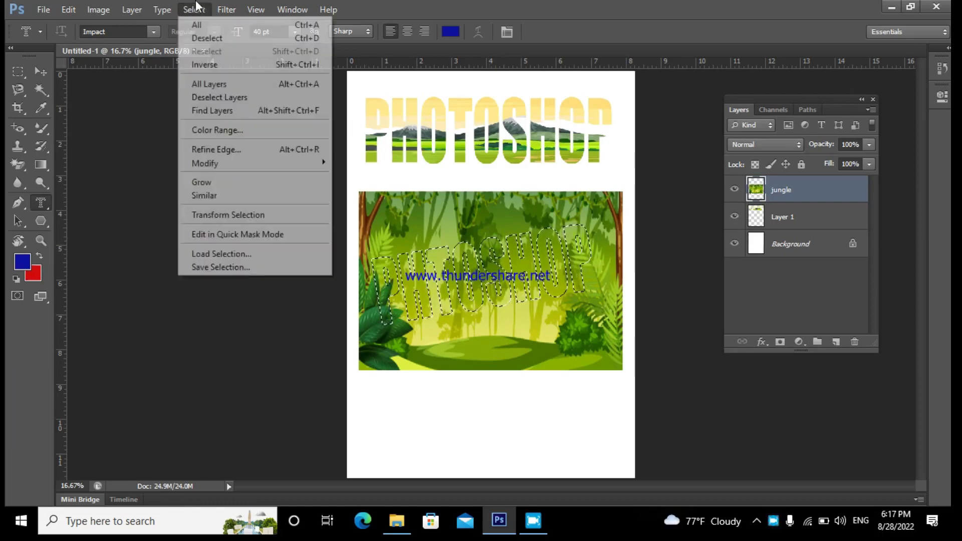
click(206, 64)
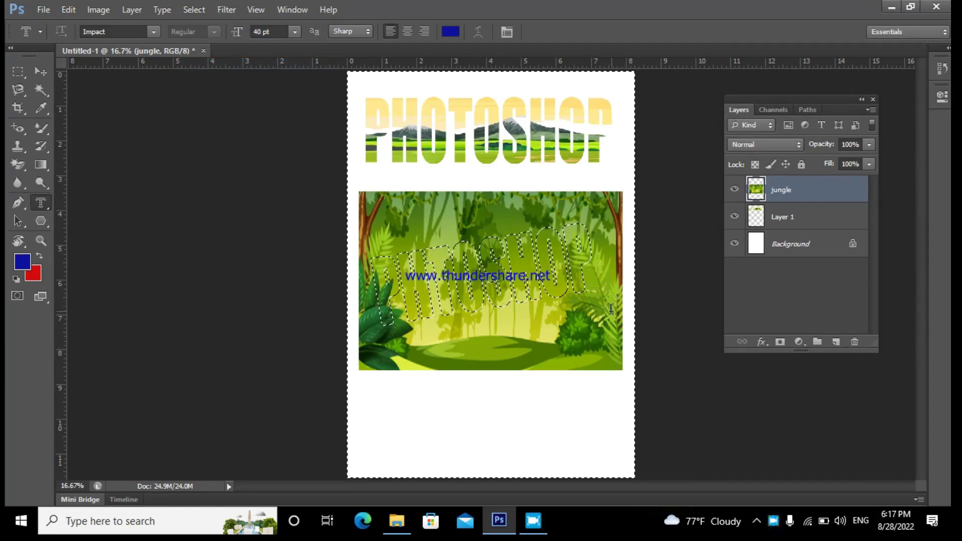
key(Delete)
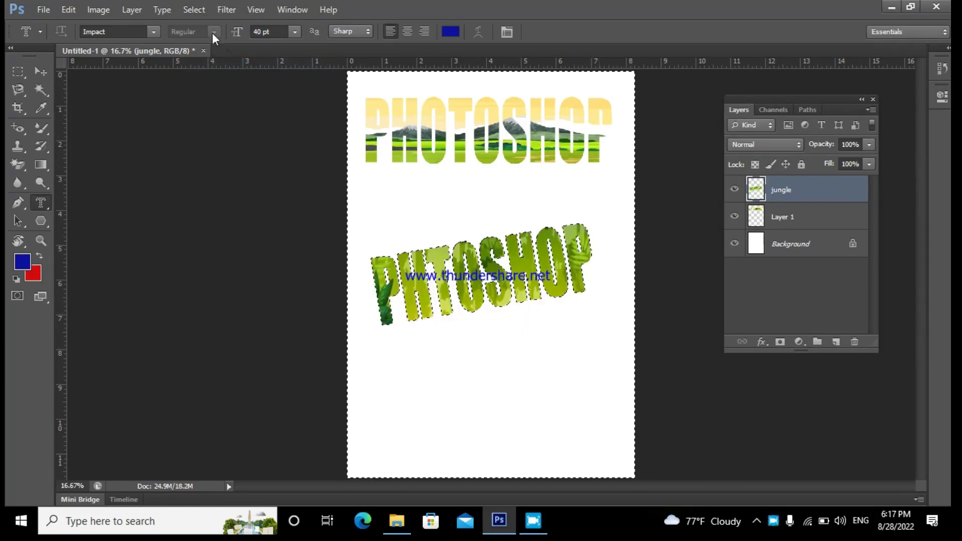
Clear the selection, leaving only the jungle-textured lettering.
click(204, 11)
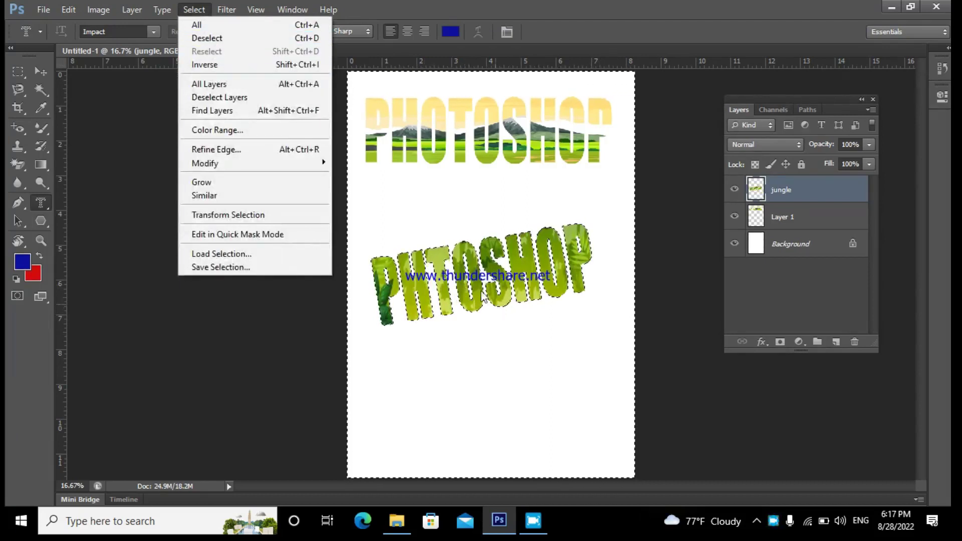
click(443, 261)
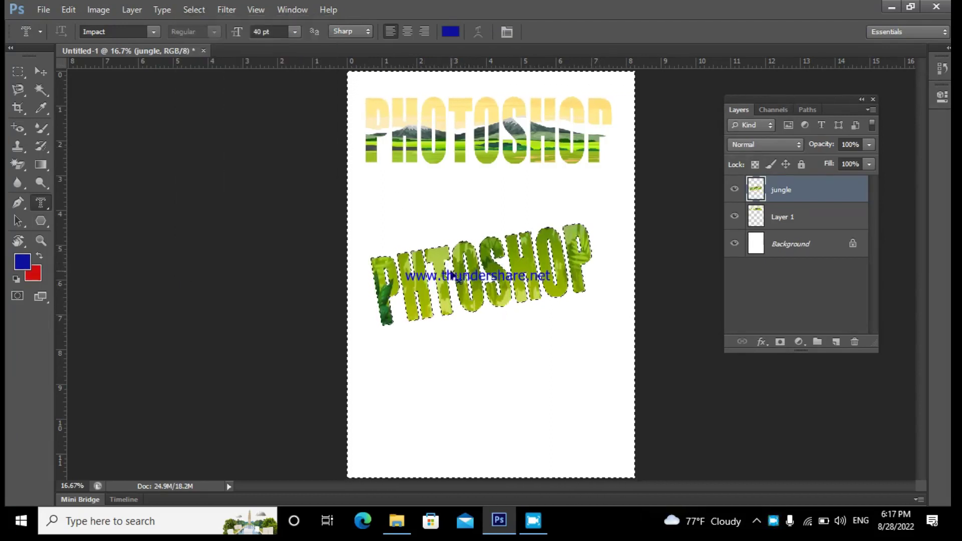
key(ctrl+d)
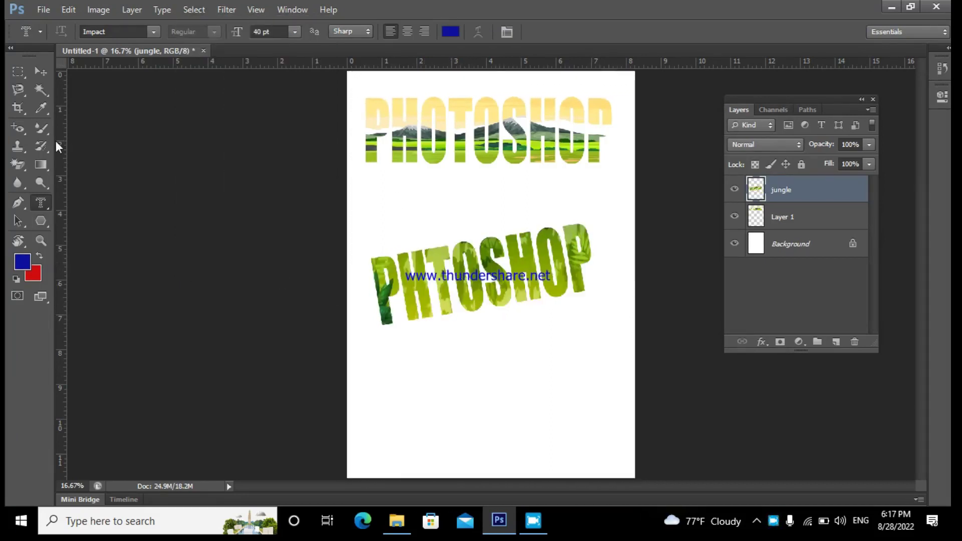
click(41, 71)
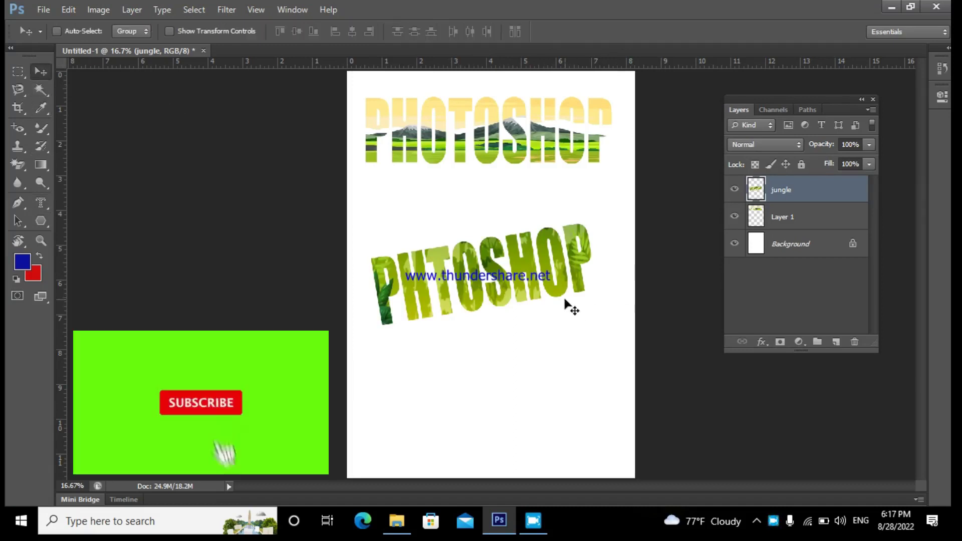